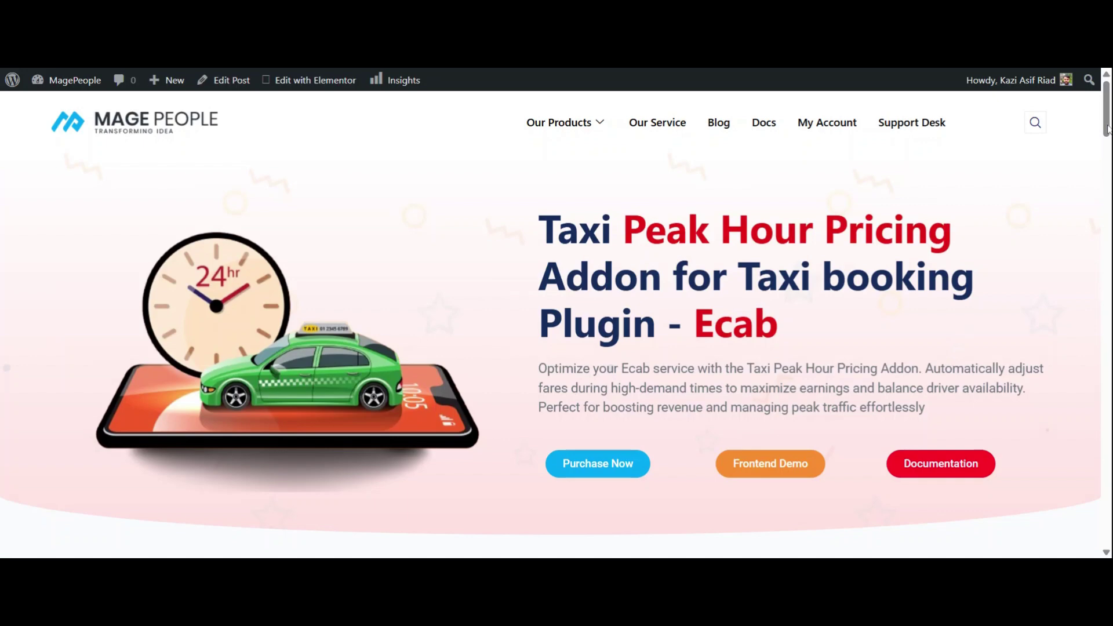
drag(1107, 129, 1107, 326)
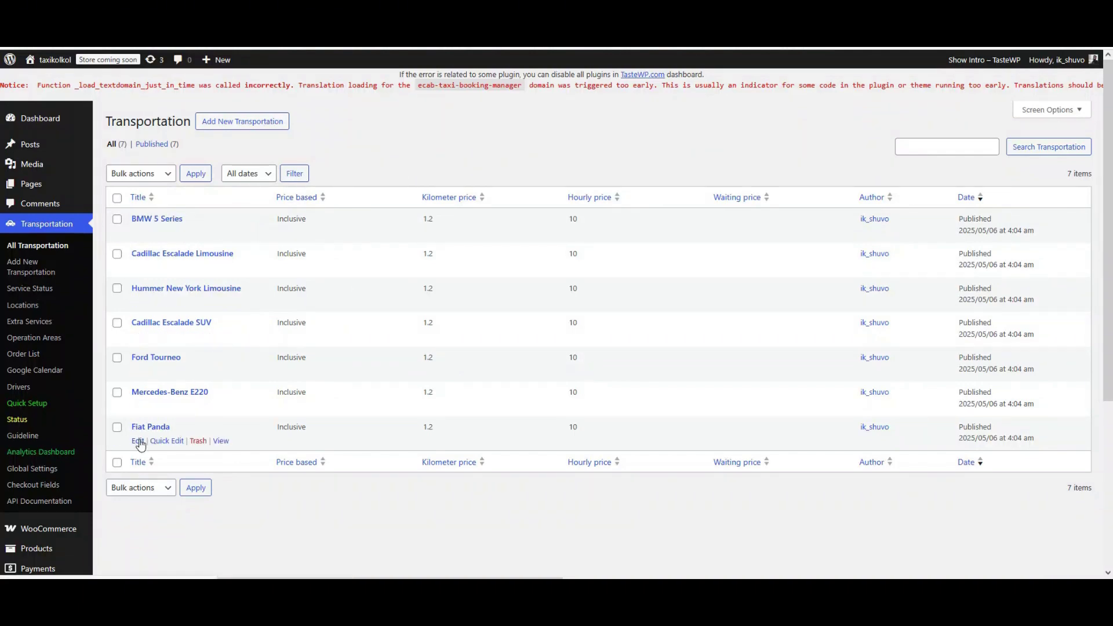
Open the Fiat Panda transportation for editing and go to the Date and Time Wise Discount Configuration in its pricing settings.
click(138, 442)
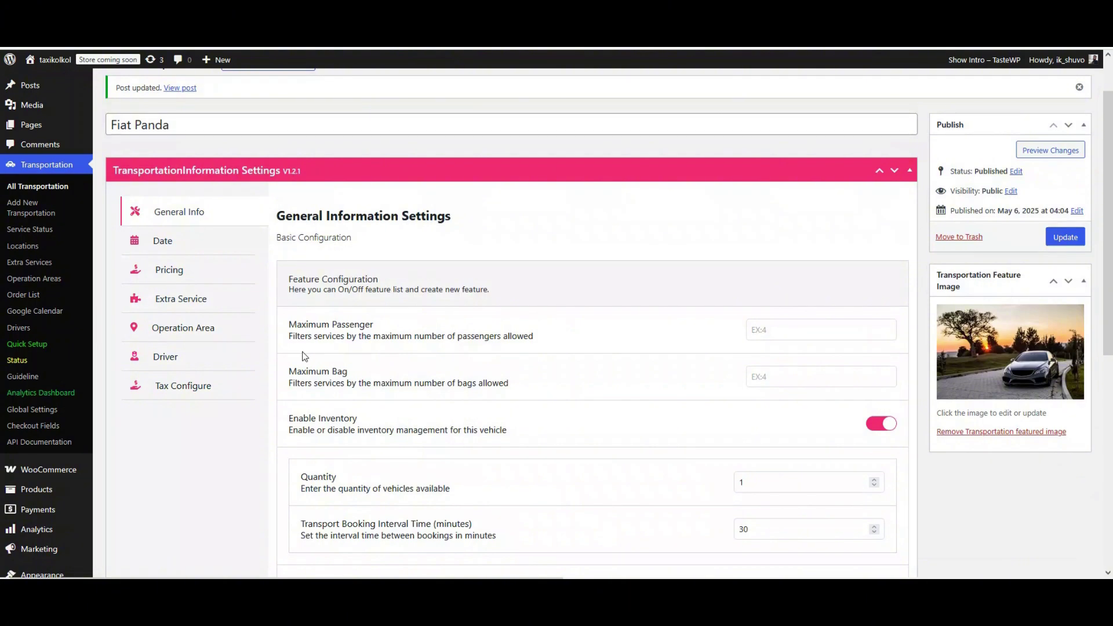
scroll(251, 298, down, 2)
click(169, 154)
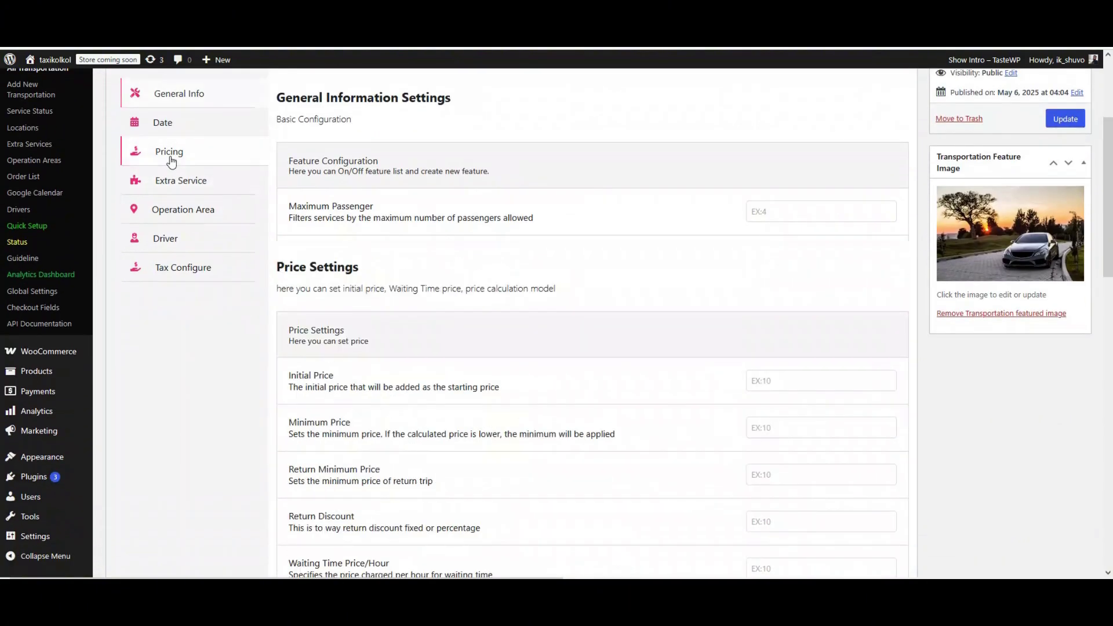
scroll(318, 269, down, 5)
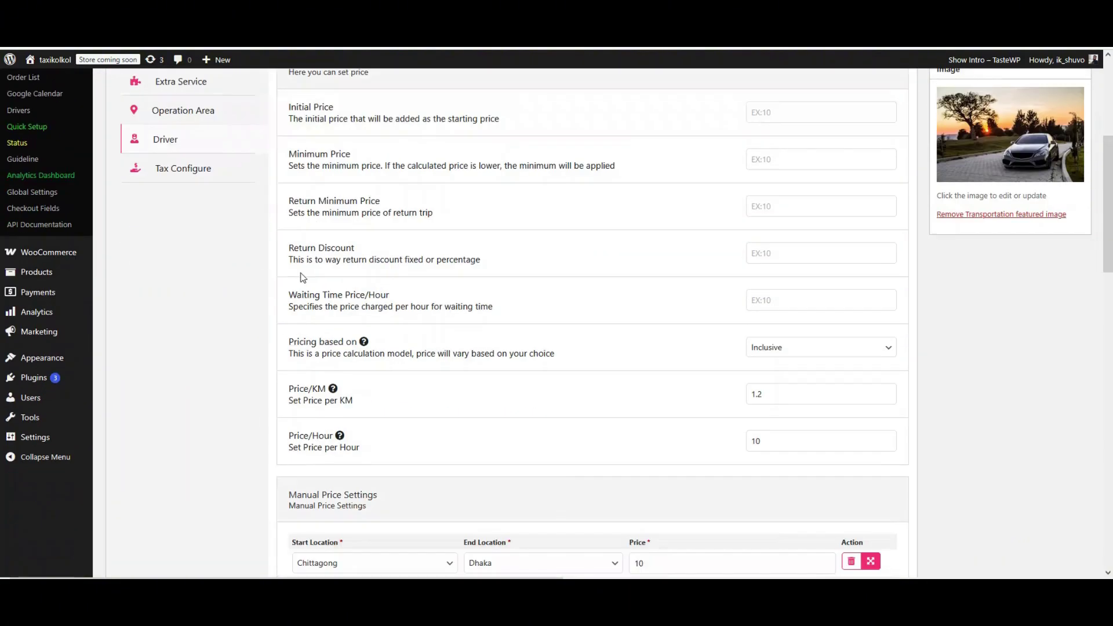
scroll(317, 270, down, 6)
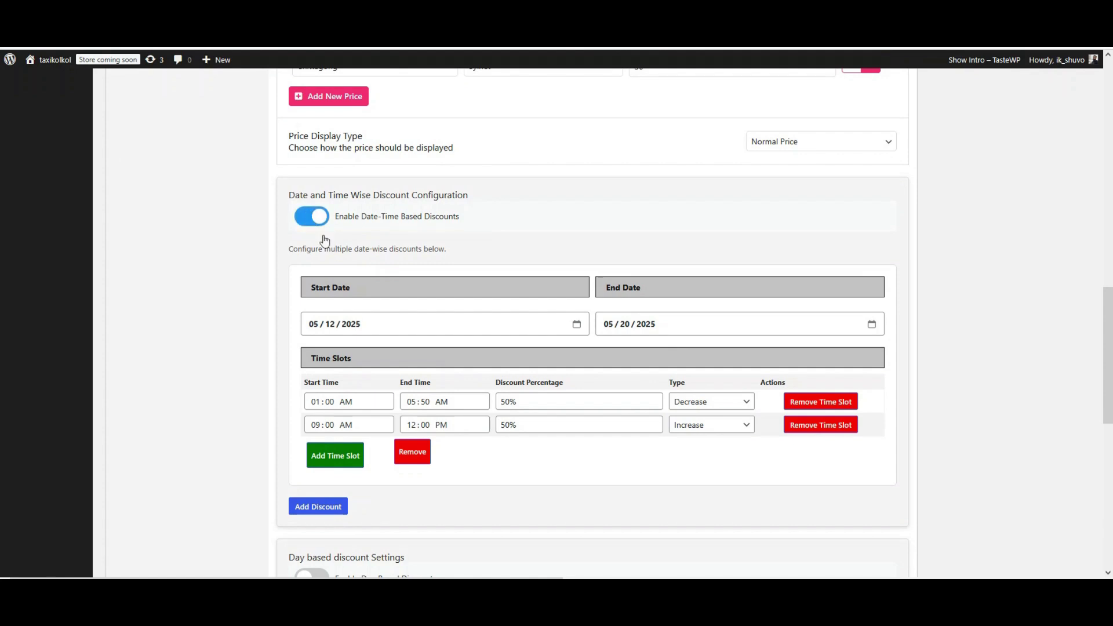
Examine the date-time discount's start and end dates and the times and percentages of its two time slots.
scroll(325, 241, down, 2)
click(379, 212)
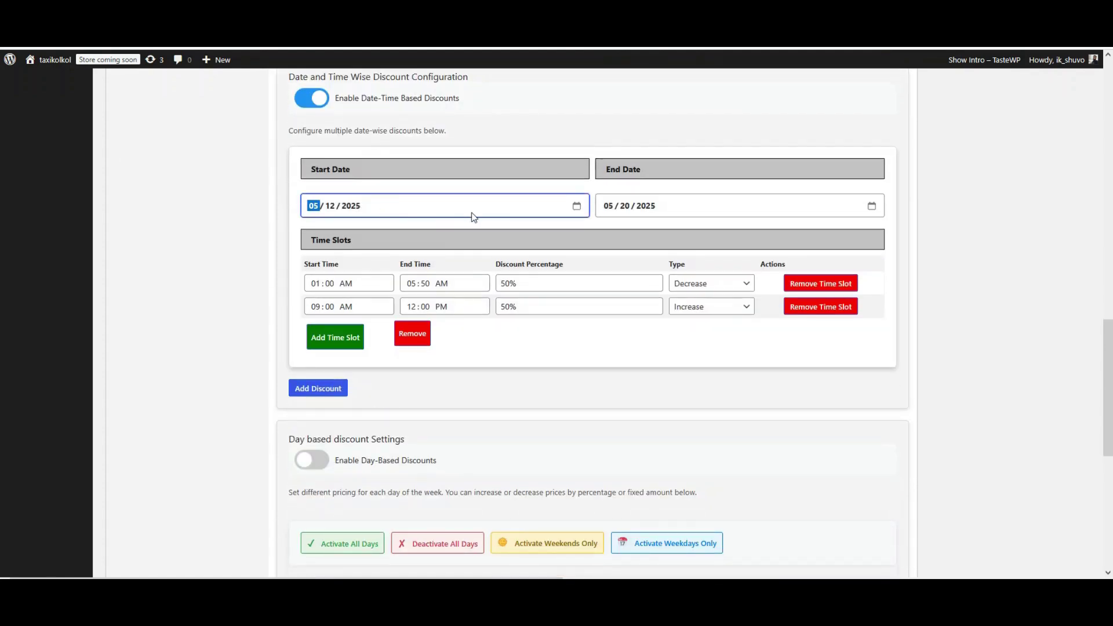
click(624, 213)
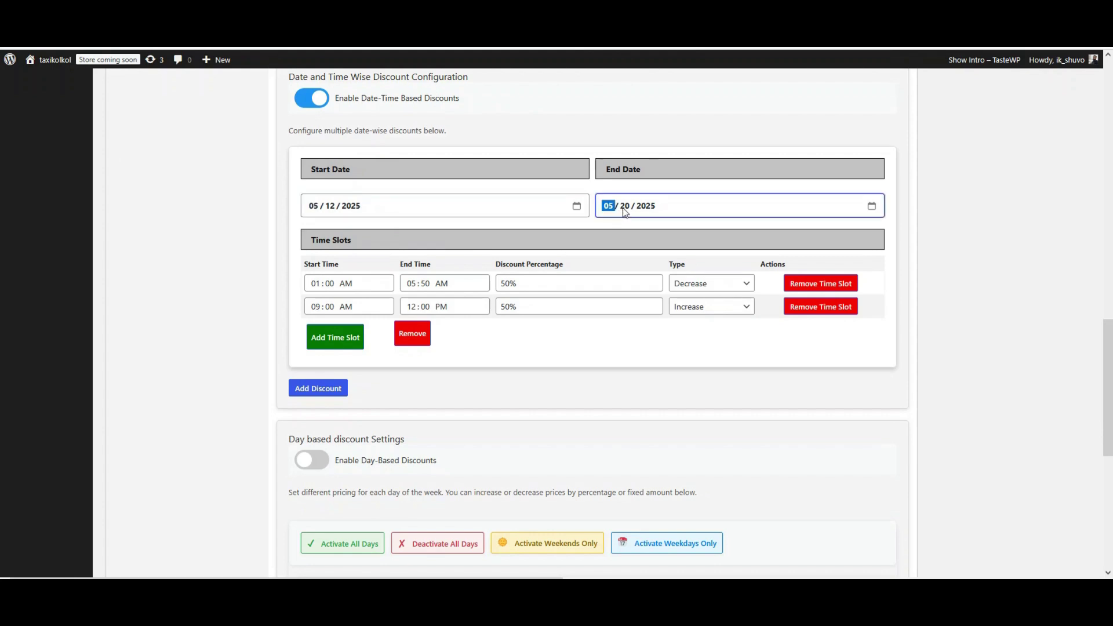
click(335, 214)
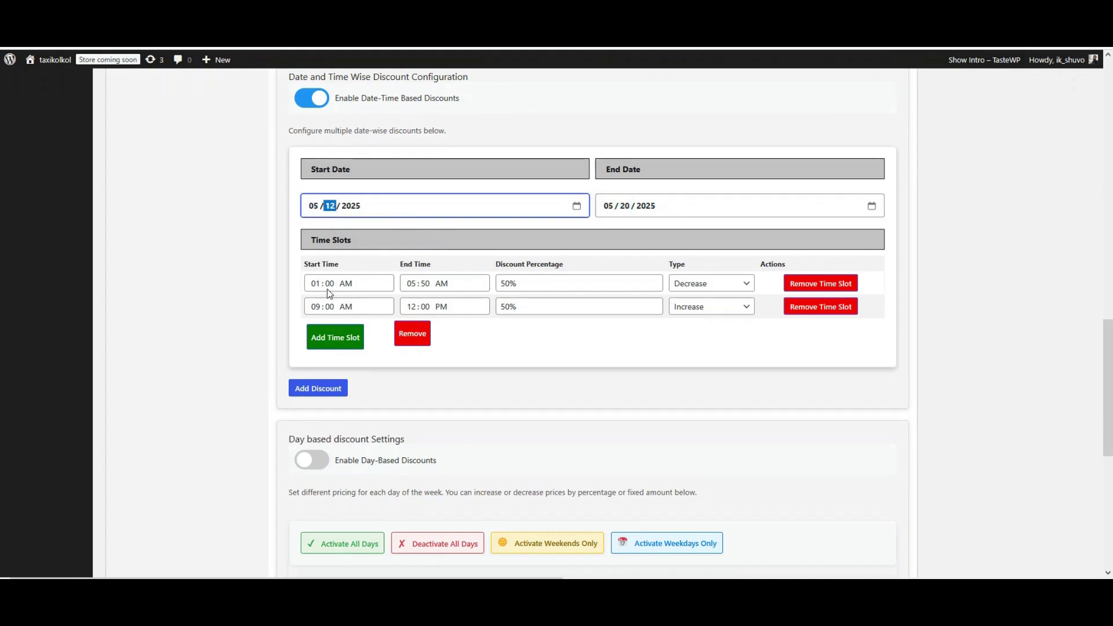
click(441, 288)
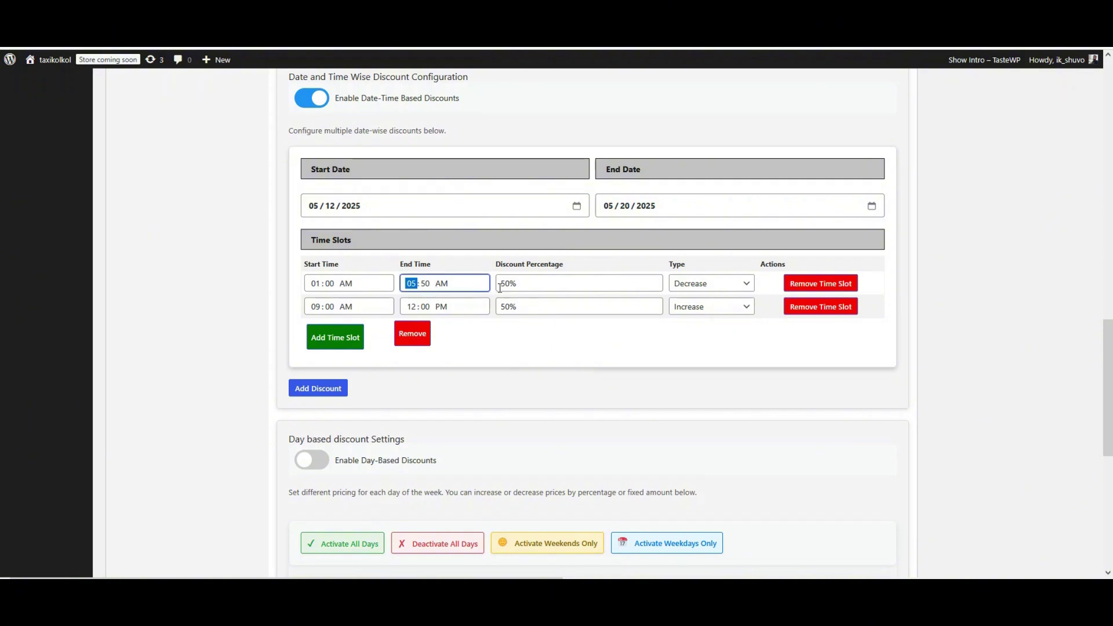
click(318, 309)
click(412, 310)
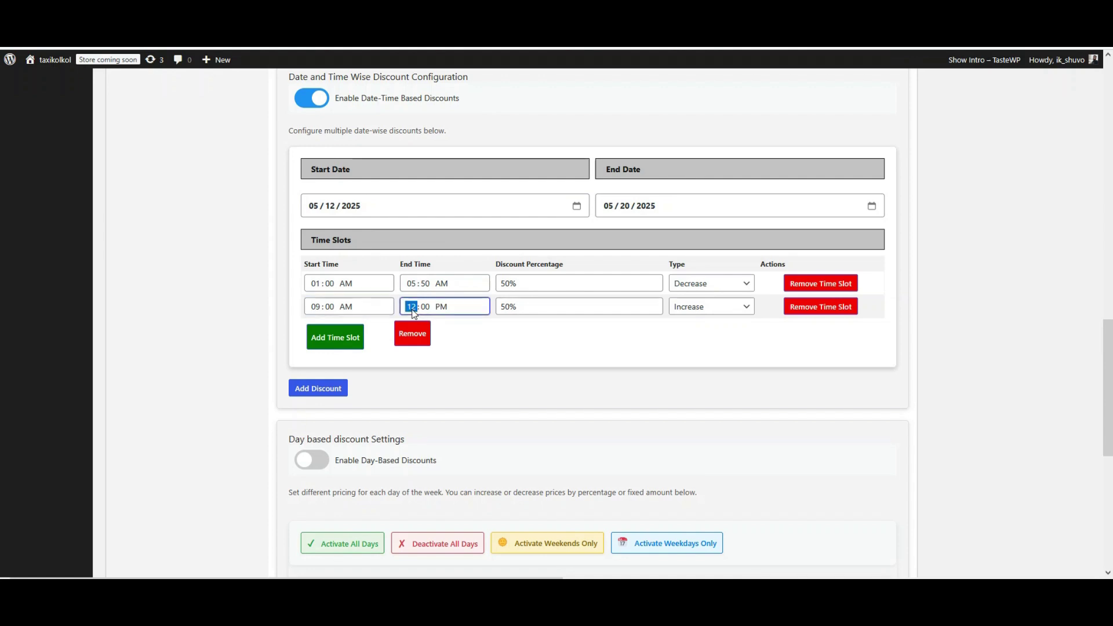
click(511, 303)
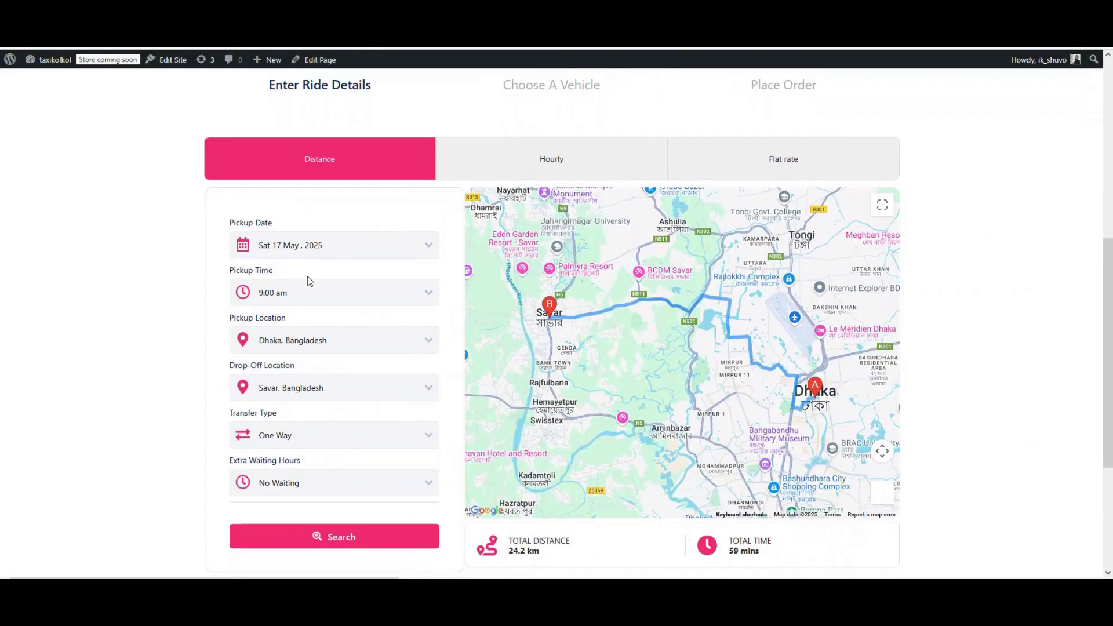
On the Transport Tabs booking page, set the pickup time to 1:00 am and search for available vehicles.
click(264, 294)
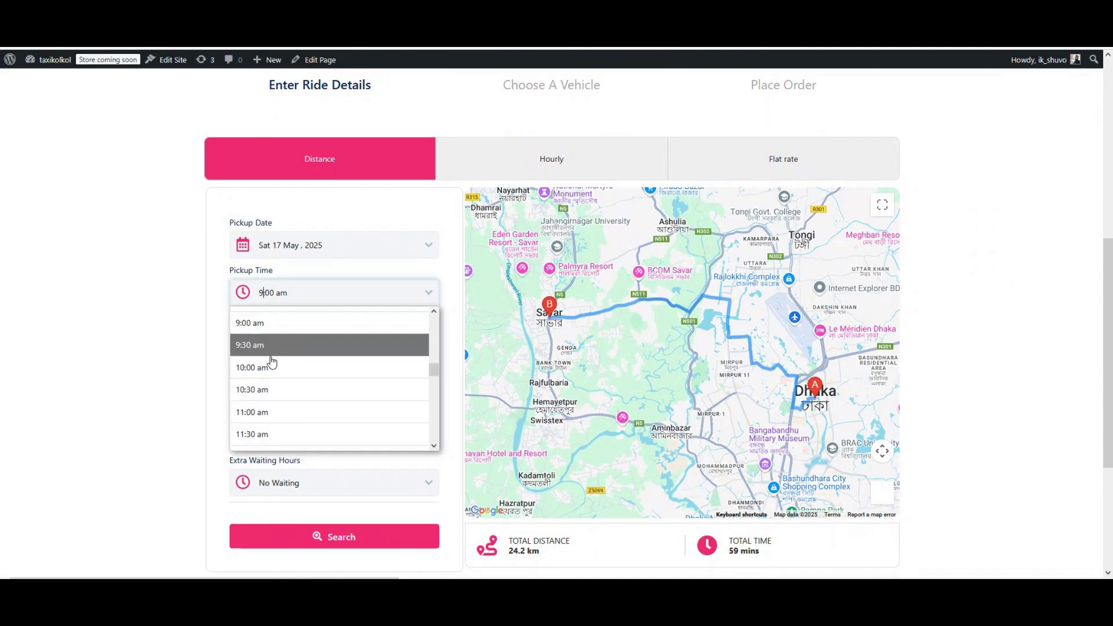
scroll(271, 380, down, 2)
scroll(271, 380, down, 3)
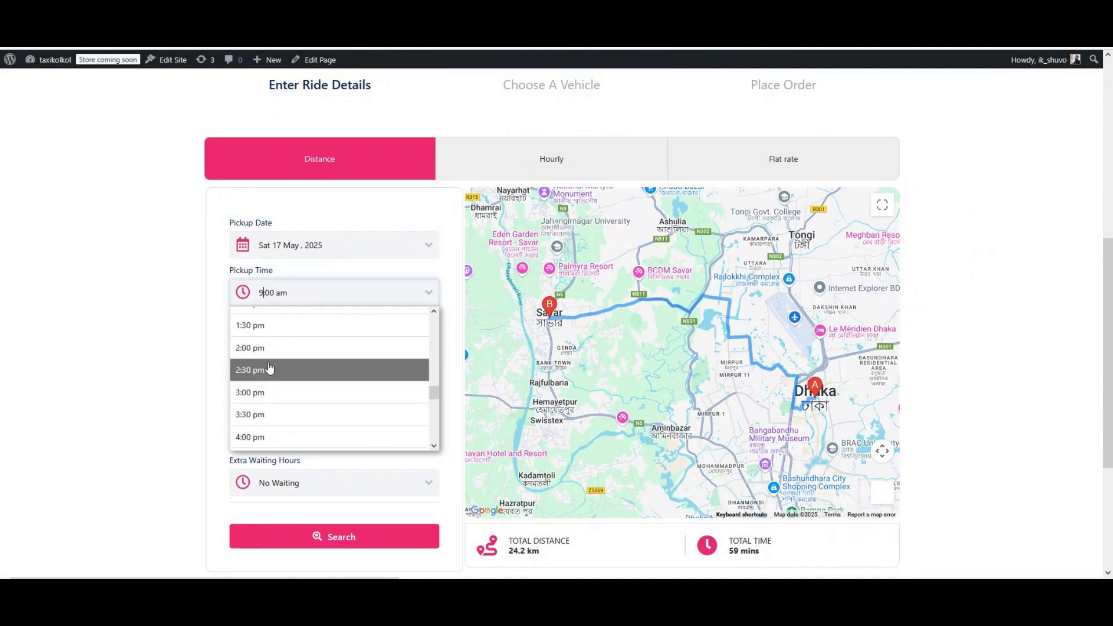
scroll(268, 368, up, 15)
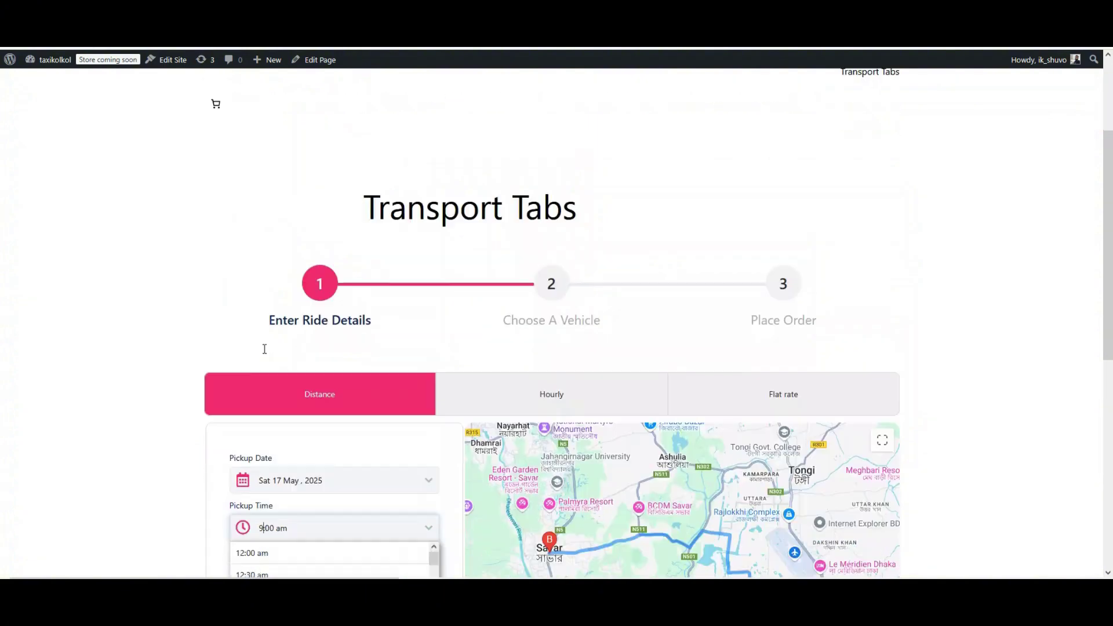
scroll(264, 348, down, 4)
click(276, 365)
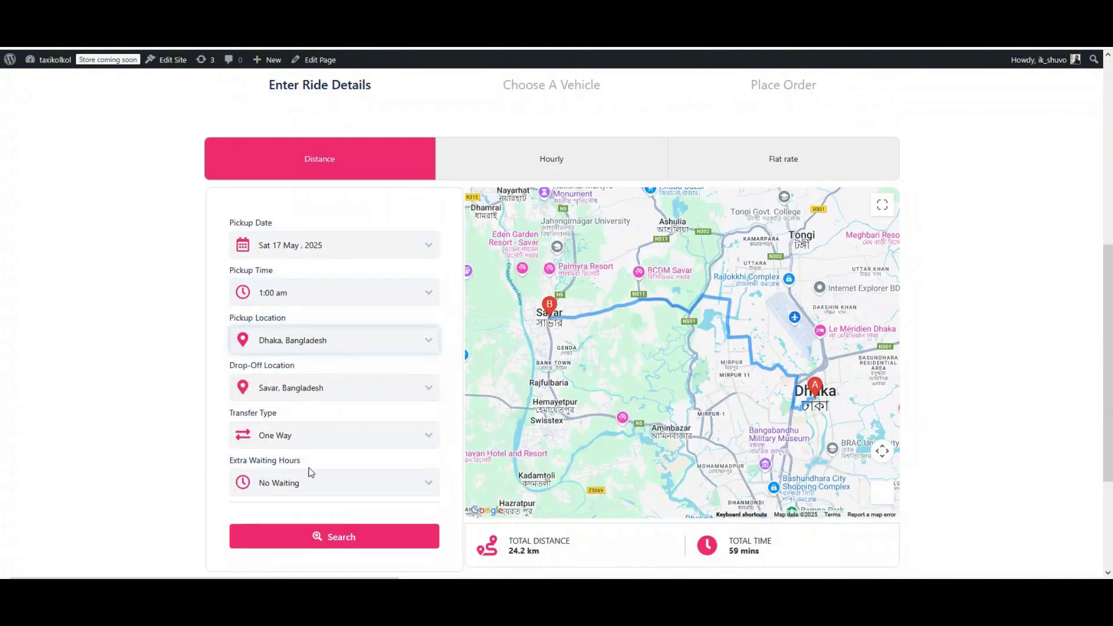
click(328, 537)
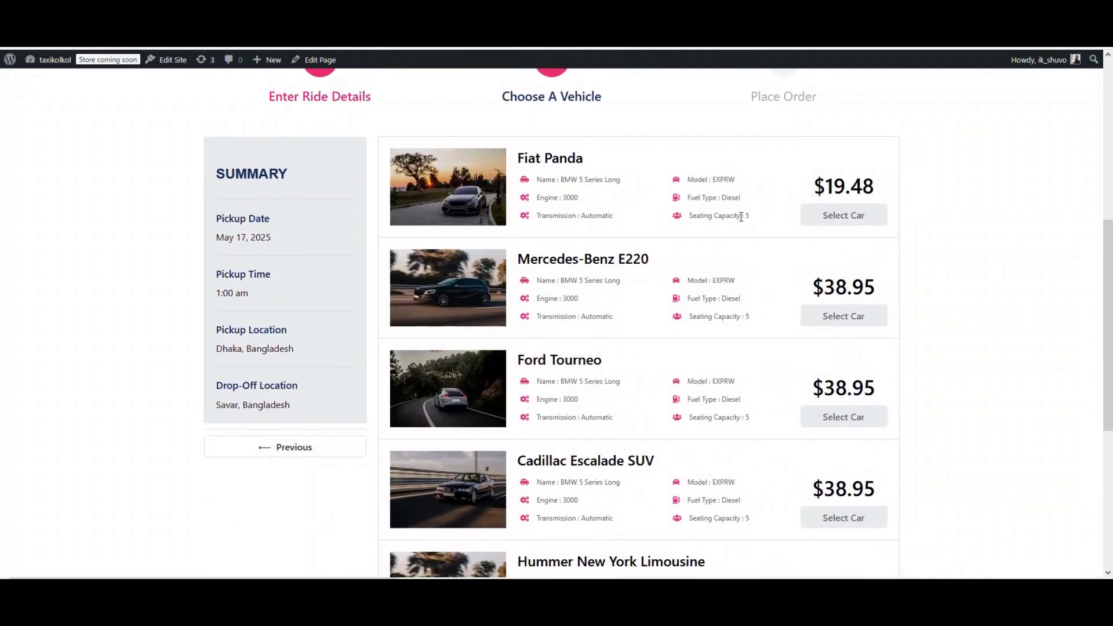
Compare the Fiat Panda's fare with the other vehicles' fares for the 1:00 am pickup.
drag(822, 190, 879, 196)
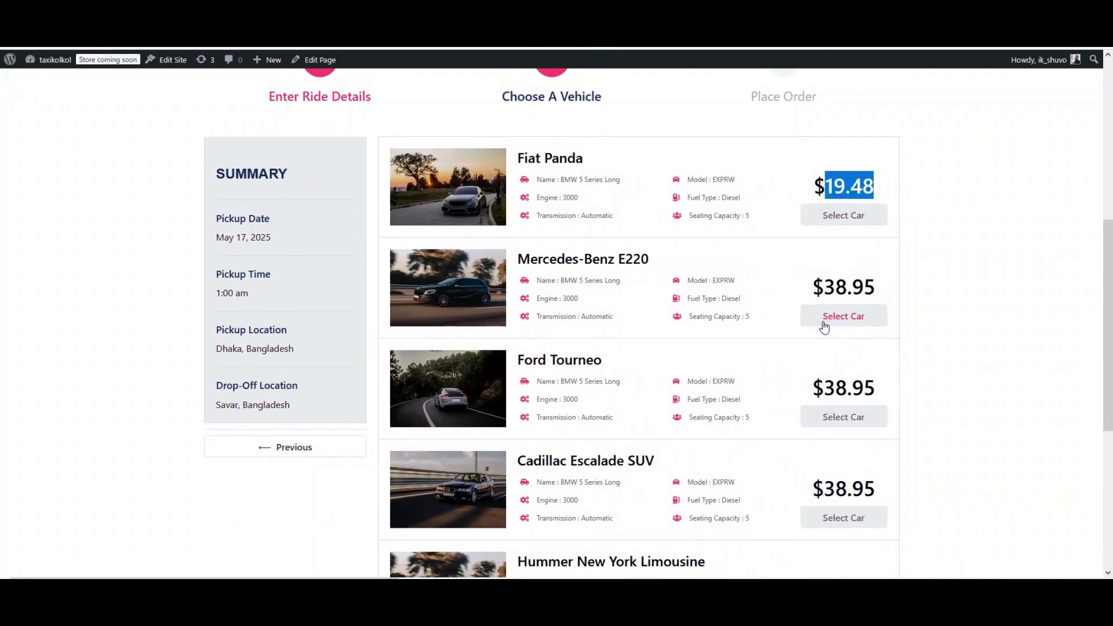
drag(812, 287, 876, 286)
drag(814, 386, 885, 395)
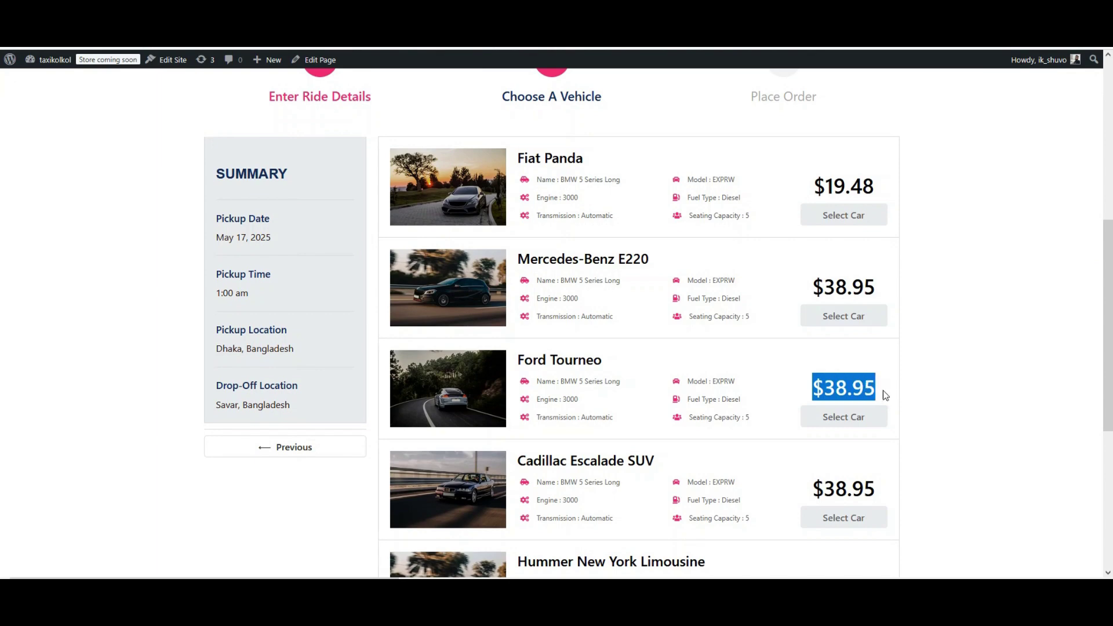
drag(818, 489, 877, 491)
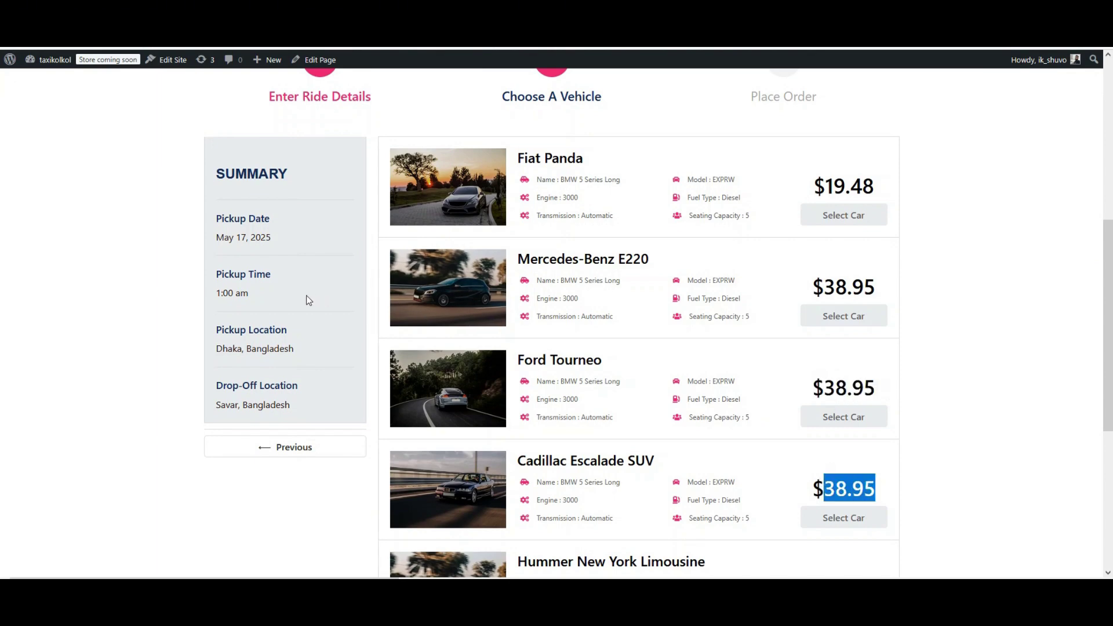
drag(251, 294, 227, 291)
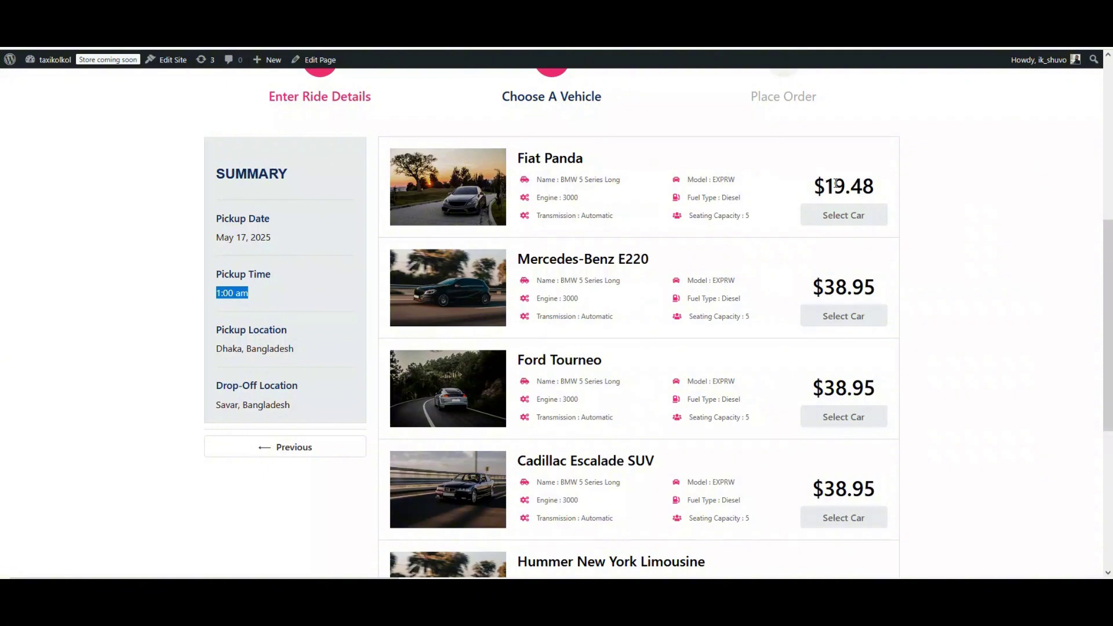
drag(836, 184, 878, 184)
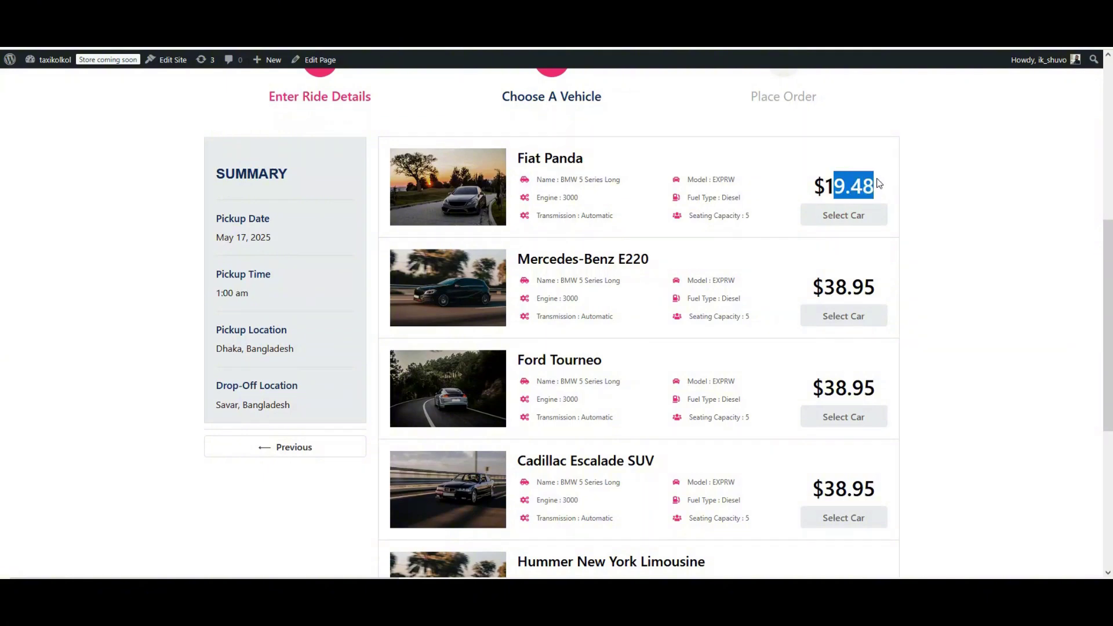
Return to the ride details, change the pickup time to 5:30 am and search for vehicles again.
click(292, 447)
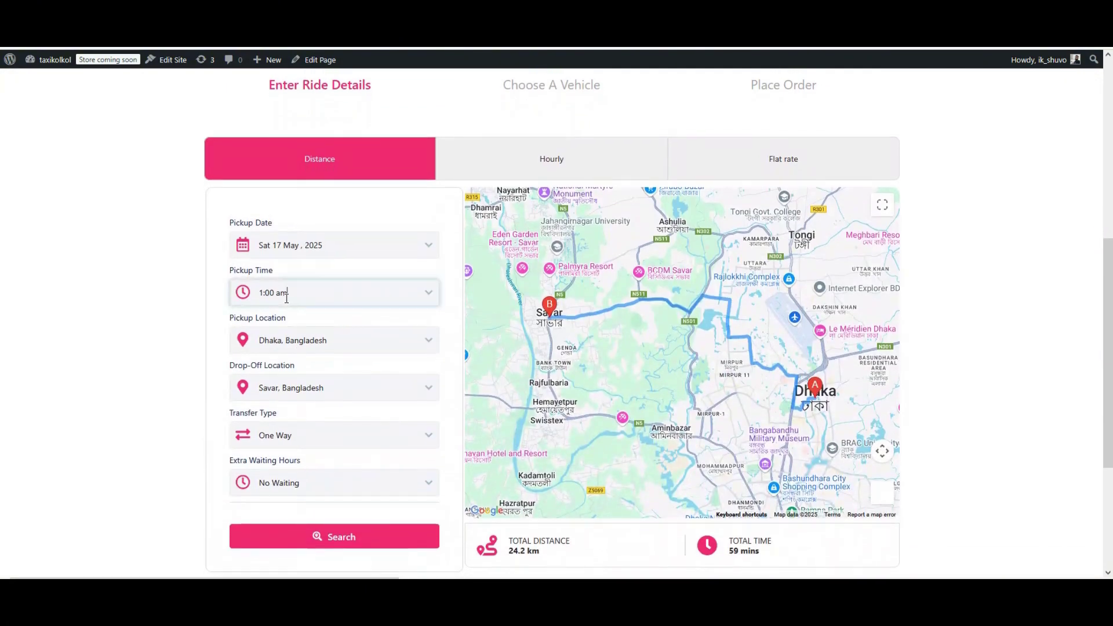
click(287, 293)
scroll(255, 406, down, 3)
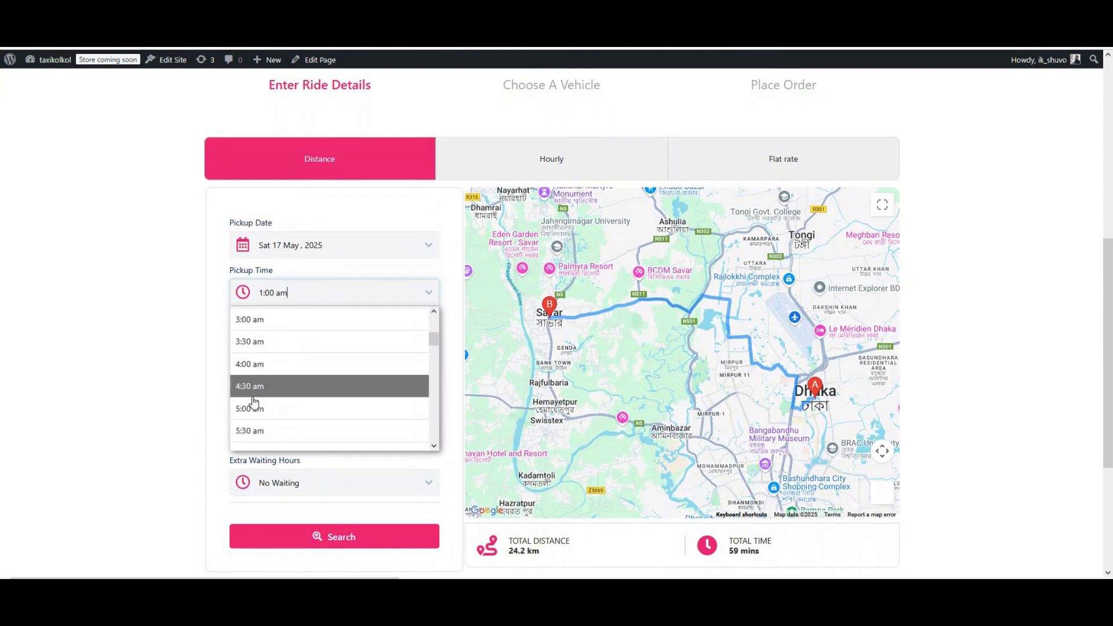
click(249, 435)
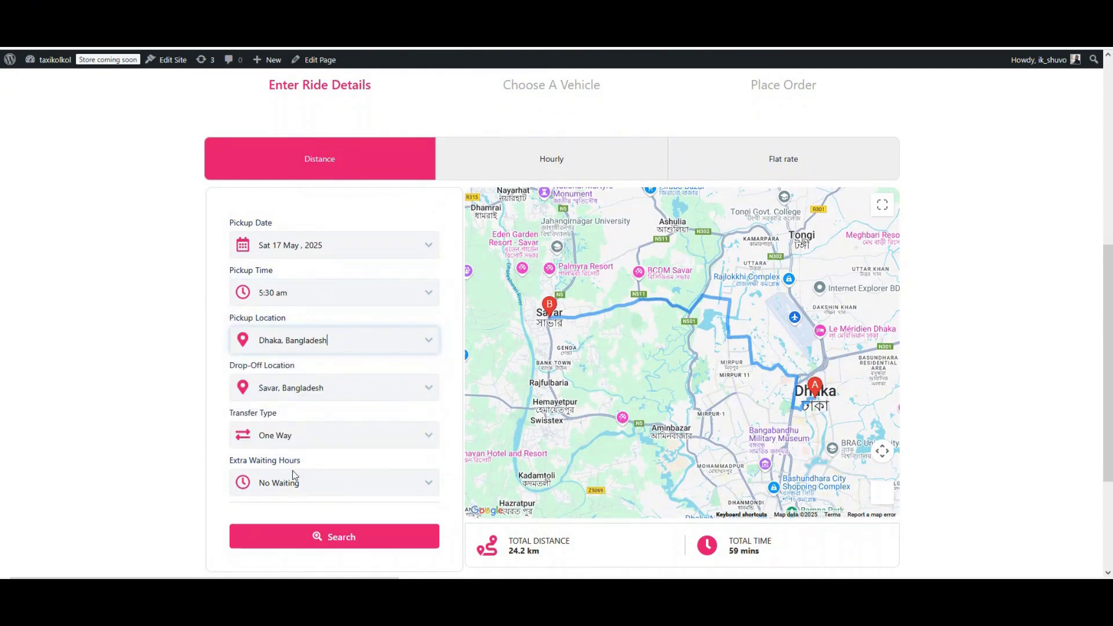
click(330, 538)
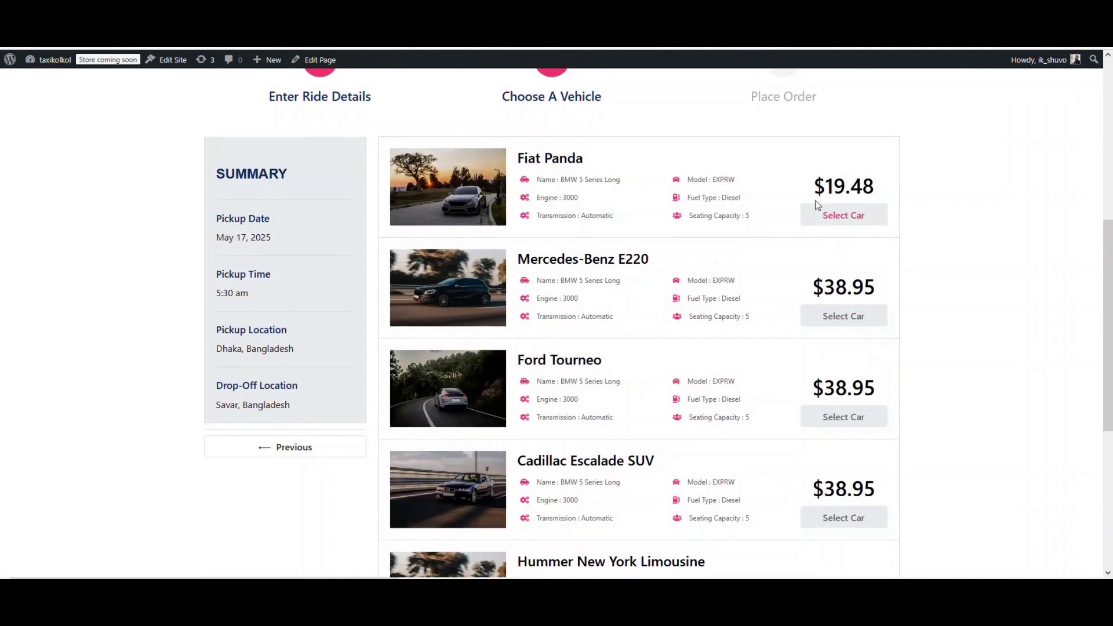
Search for vehicles again with a 7:00 am pickup time and compare the Fiat Panda and Mercedes-Benz E220 fares.
click(293, 451)
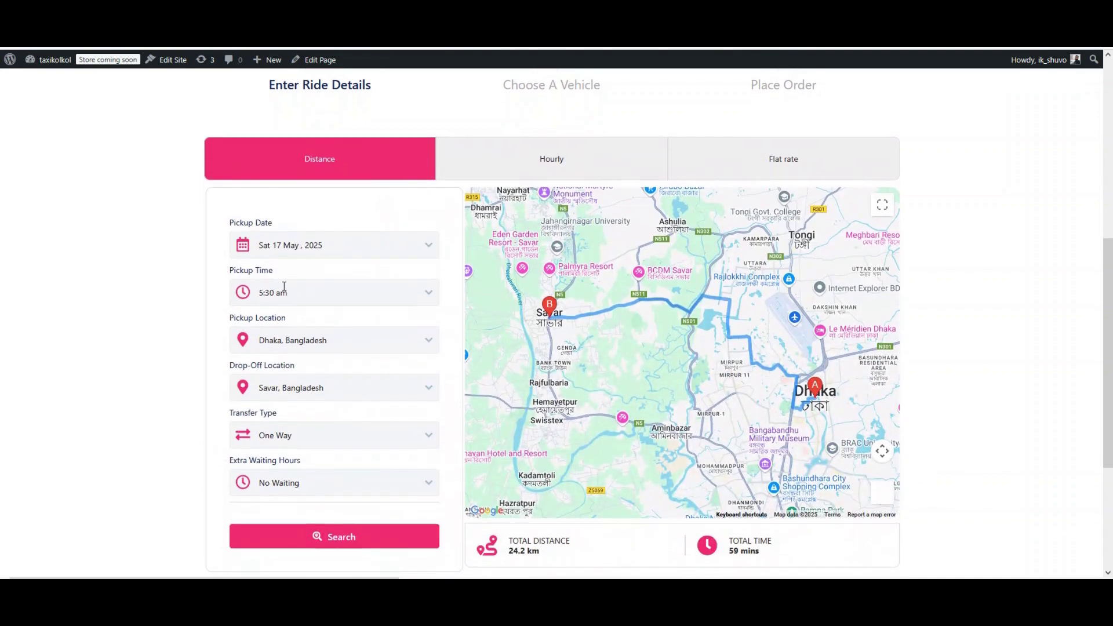
click(284, 286)
scroll(278, 394, down, 3)
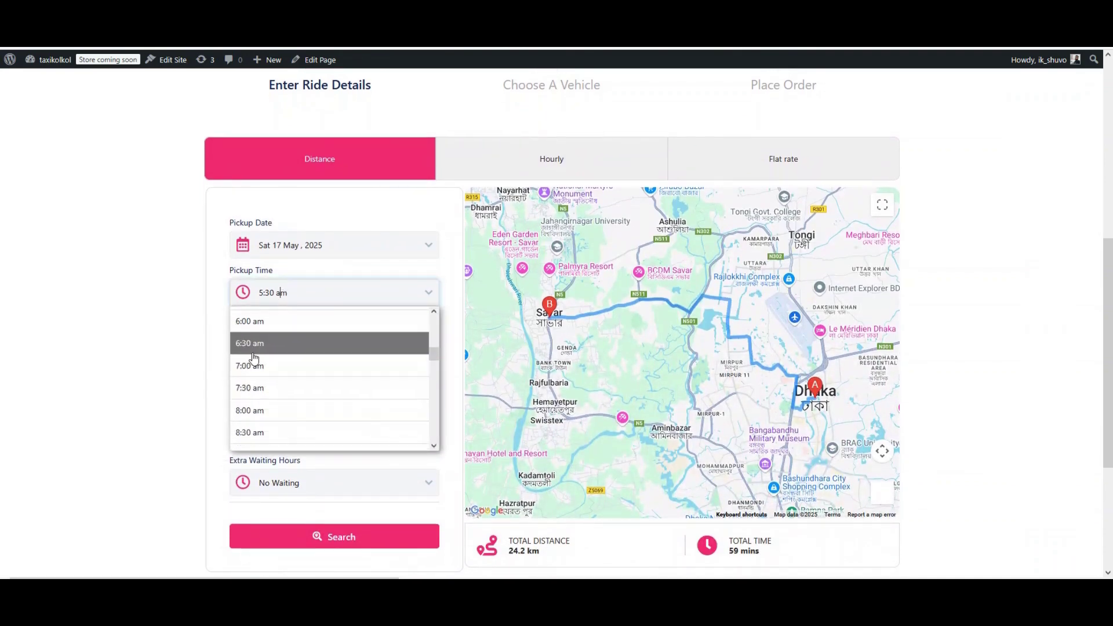
click(253, 365)
click(333, 533)
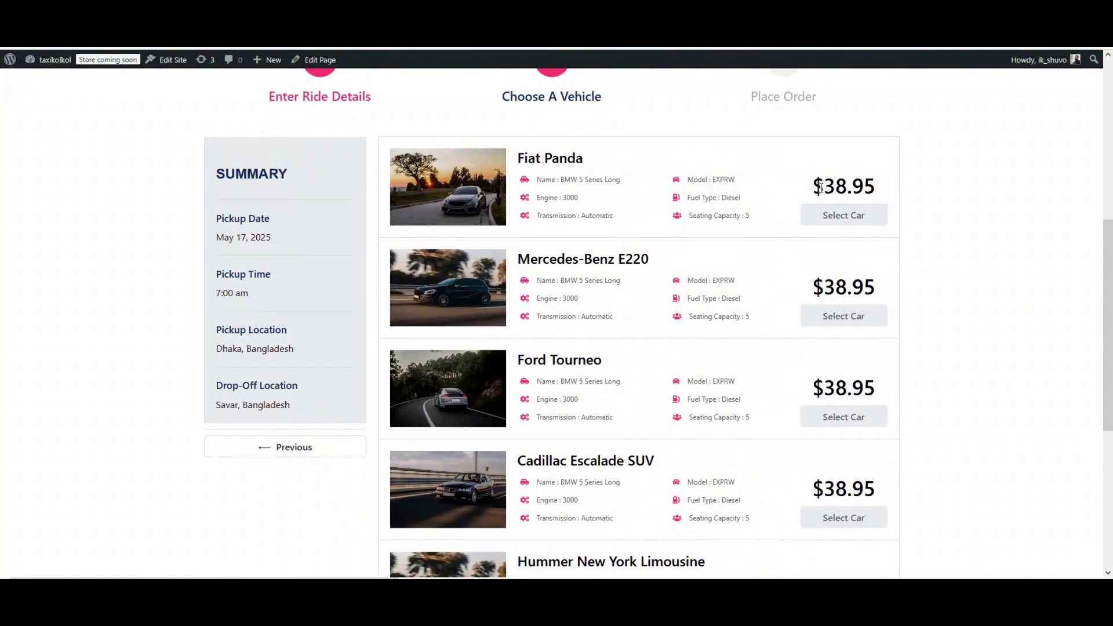
drag(798, 295, 886, 296)
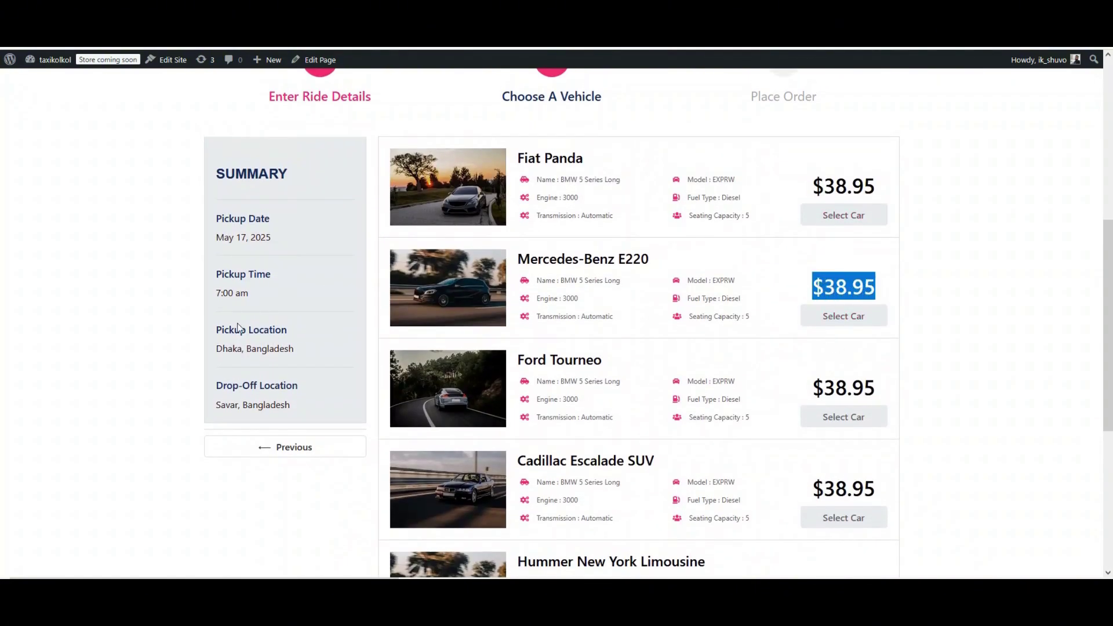
drag(813, 179, 853, 191)
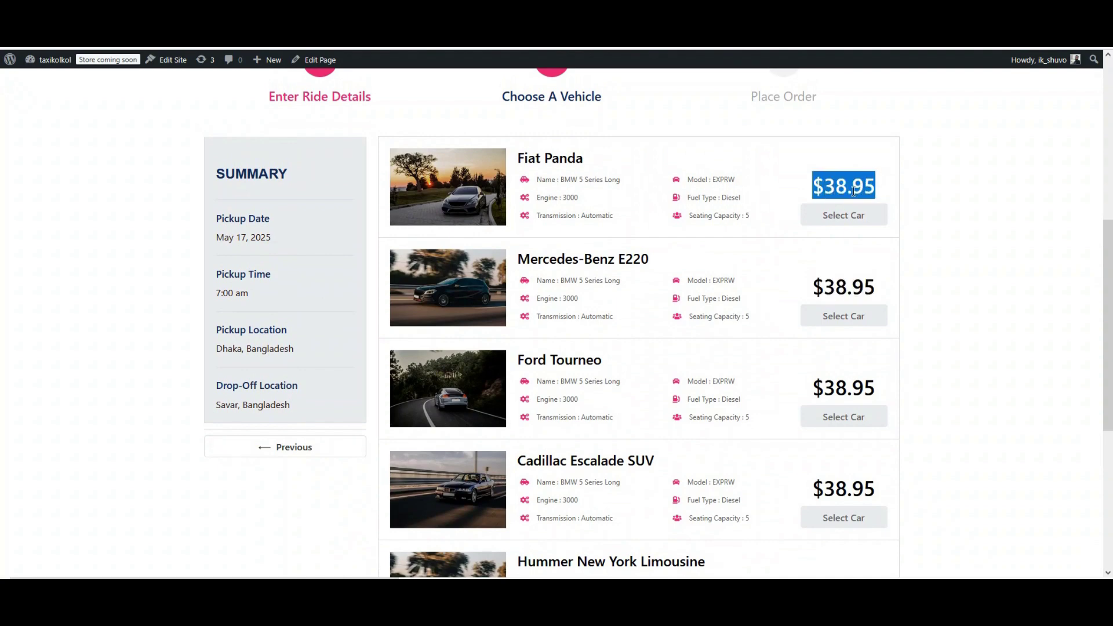
Search for vehicles again with a 9:00 am pickup time and compare the Mercedes-Benz E220 and Fiat Panda fares.
click(284, 447)
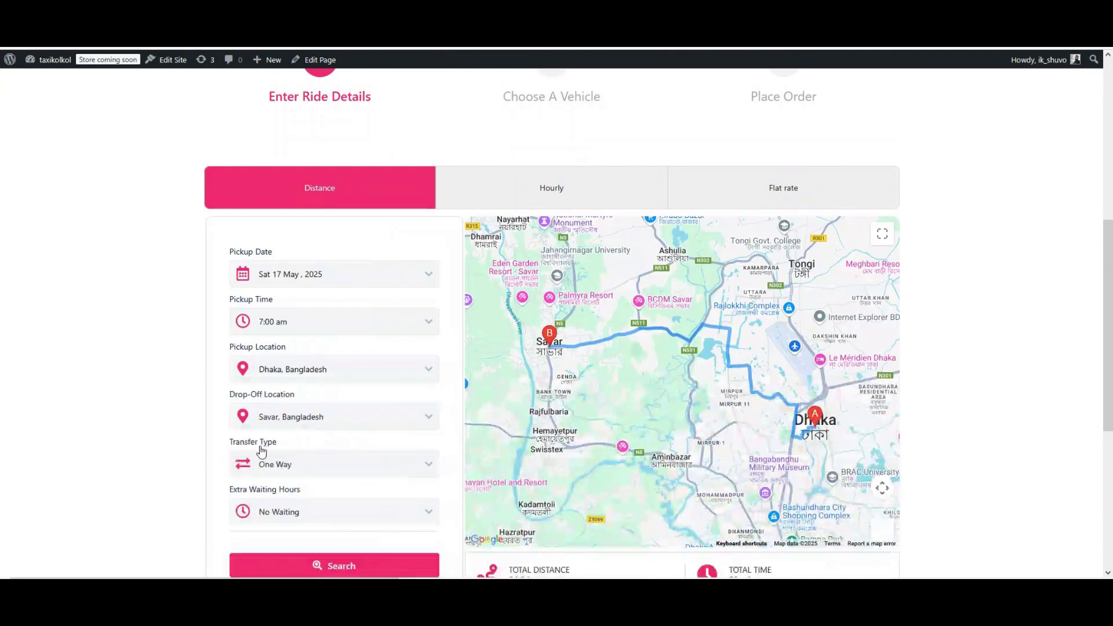
click(292, 294)
scroll(291, 380, down, 4)
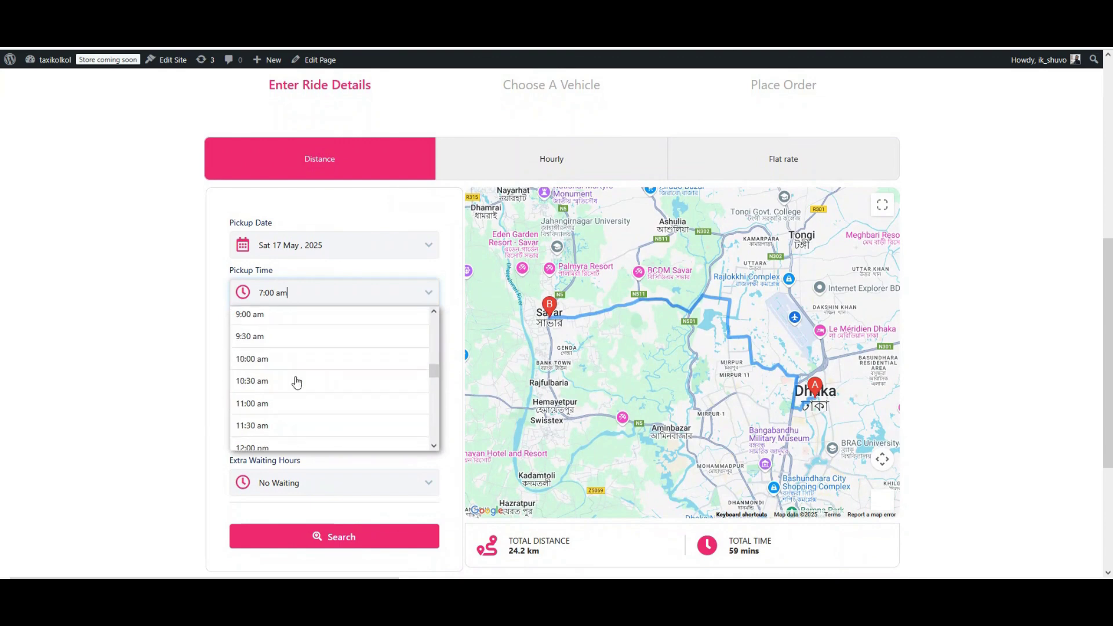
scroll(291, 381, down, 2)
scroll(269, 373, up, 4)
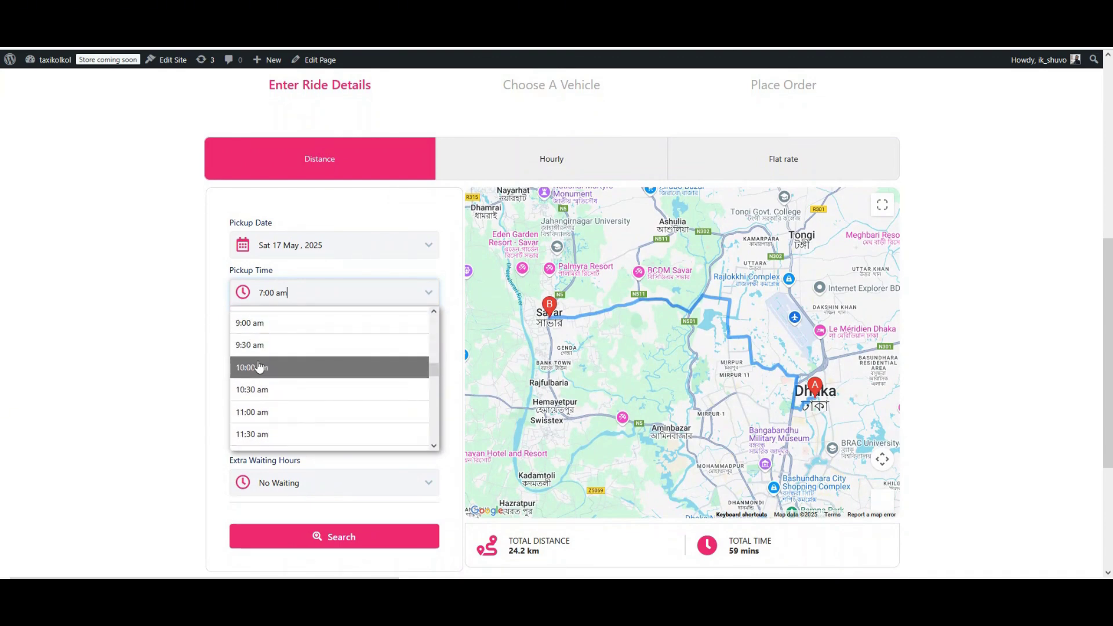
click(254, 324)
click(345, 538)
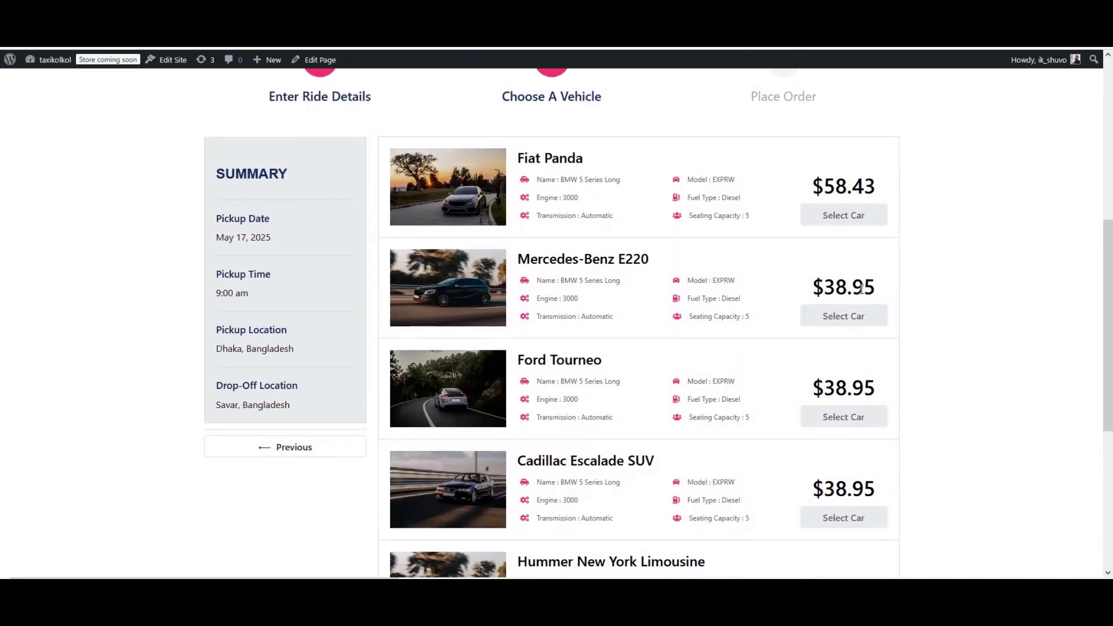
drag(885, 291, 781, 291)
drag(828, 189, 875, 183)
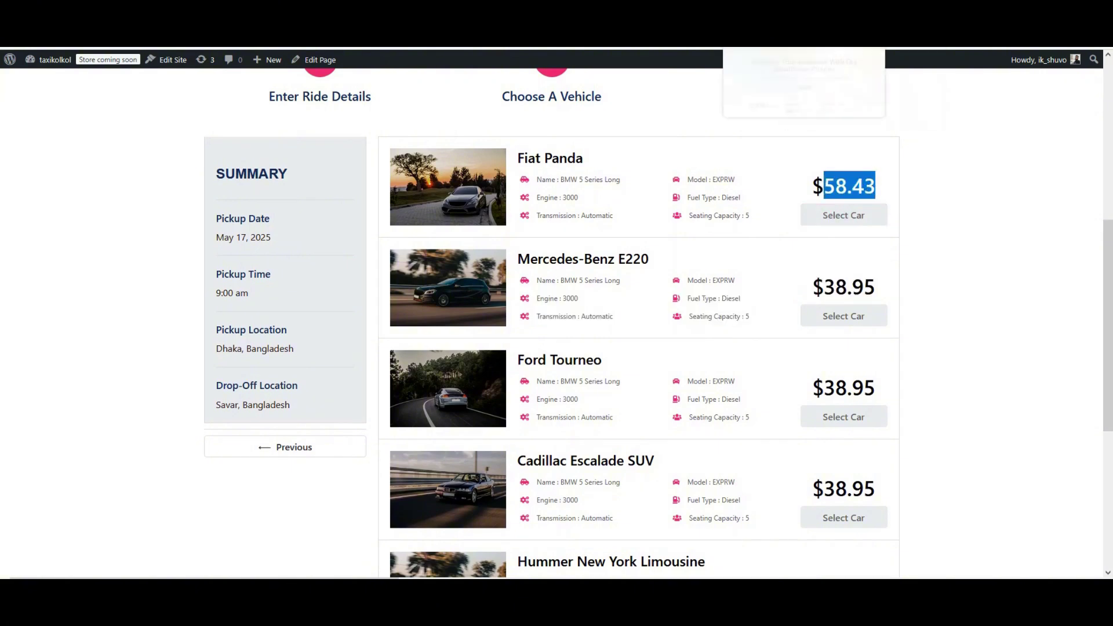
Return to the Fiat Panda's discount settings and check the 9:00 AM to 12:00 PM slot's percentage and type options.
click(649, 35)
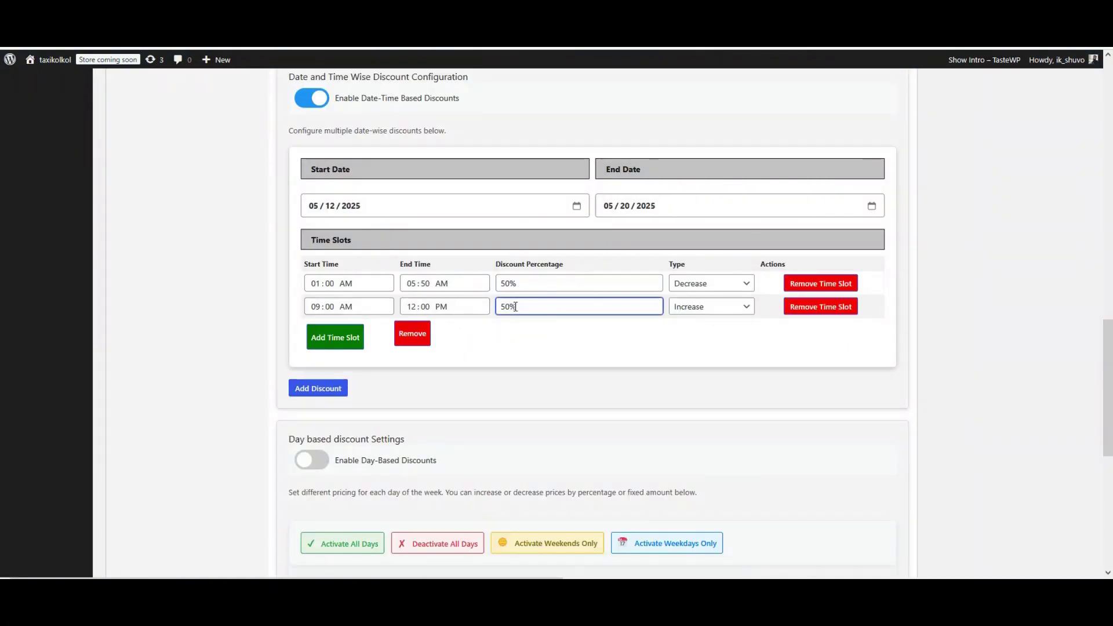
click(512, 303)
click(686, 306)
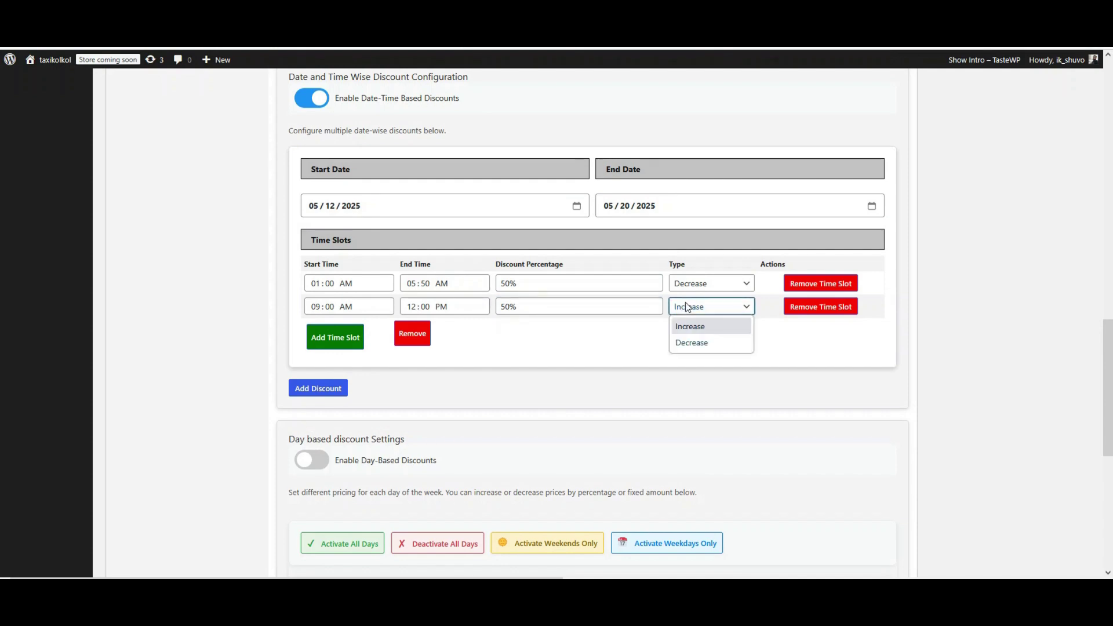
click(623, 345)
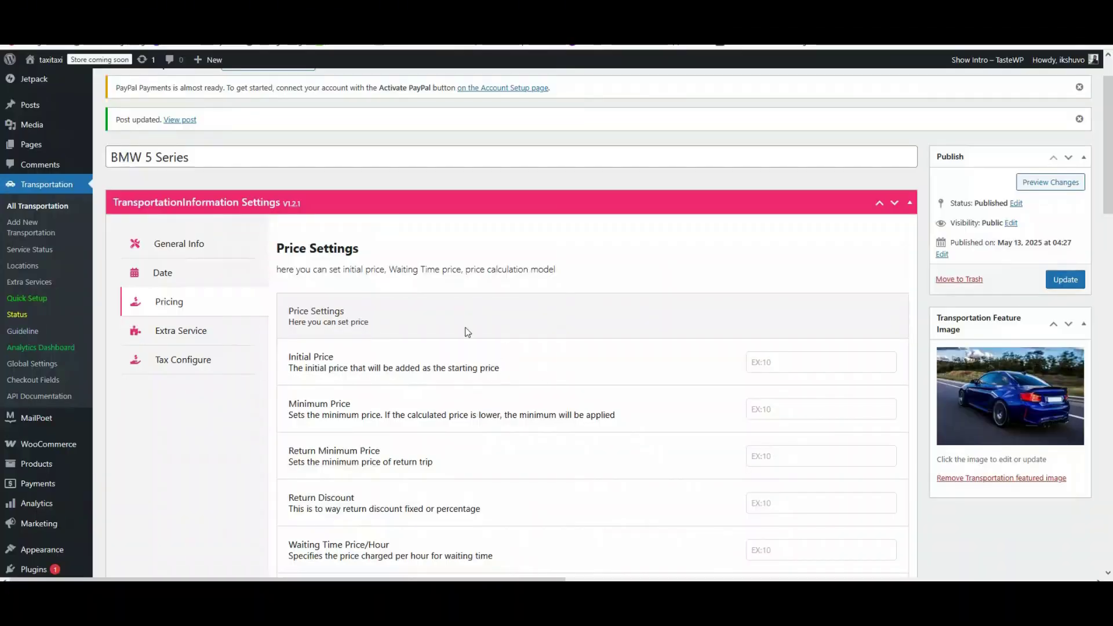
Review the BMW 5 Series price settings down to its date and time wise discount configuration.
drag(128, 157, 189, 160)
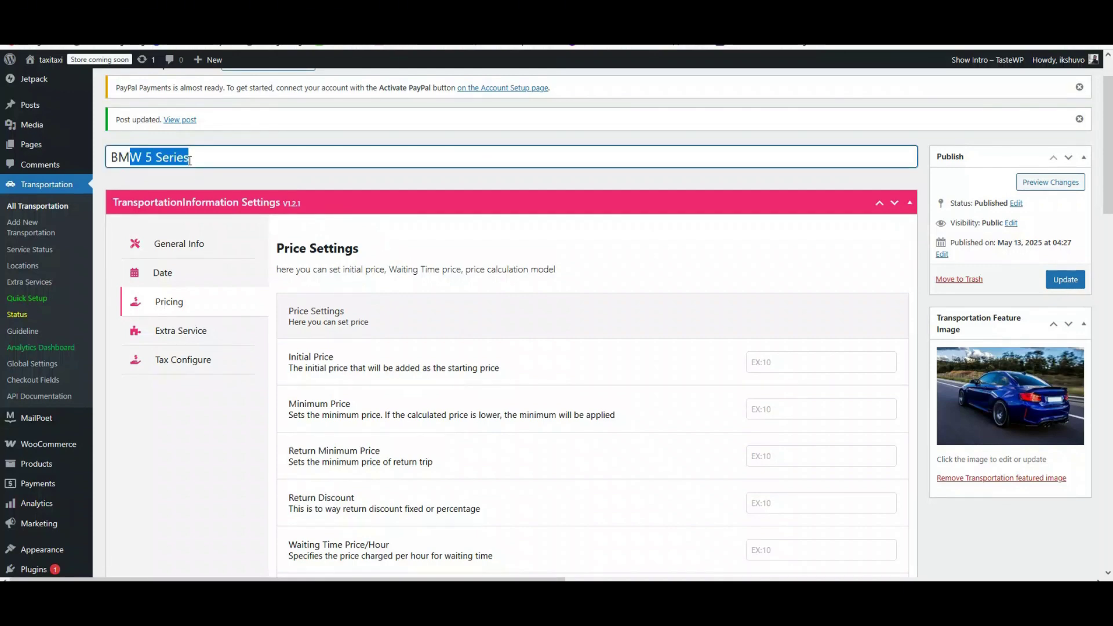
click(208, 418)
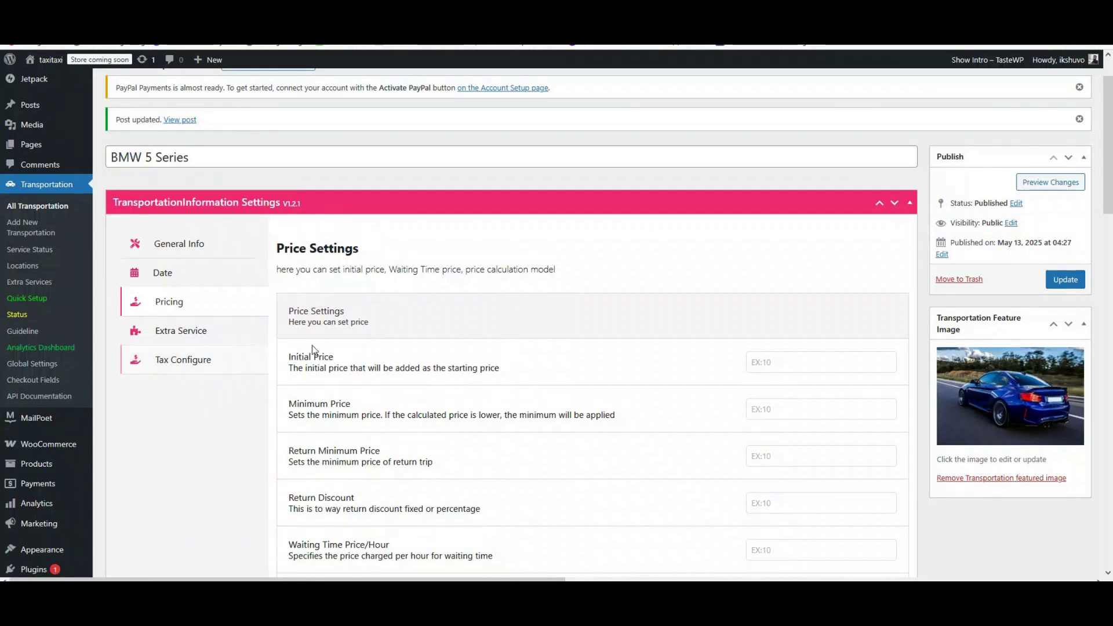
scroll(444, 348, down, 8)
scroll(449, 348, down, 2)
scroll(450, 348, up, 4)
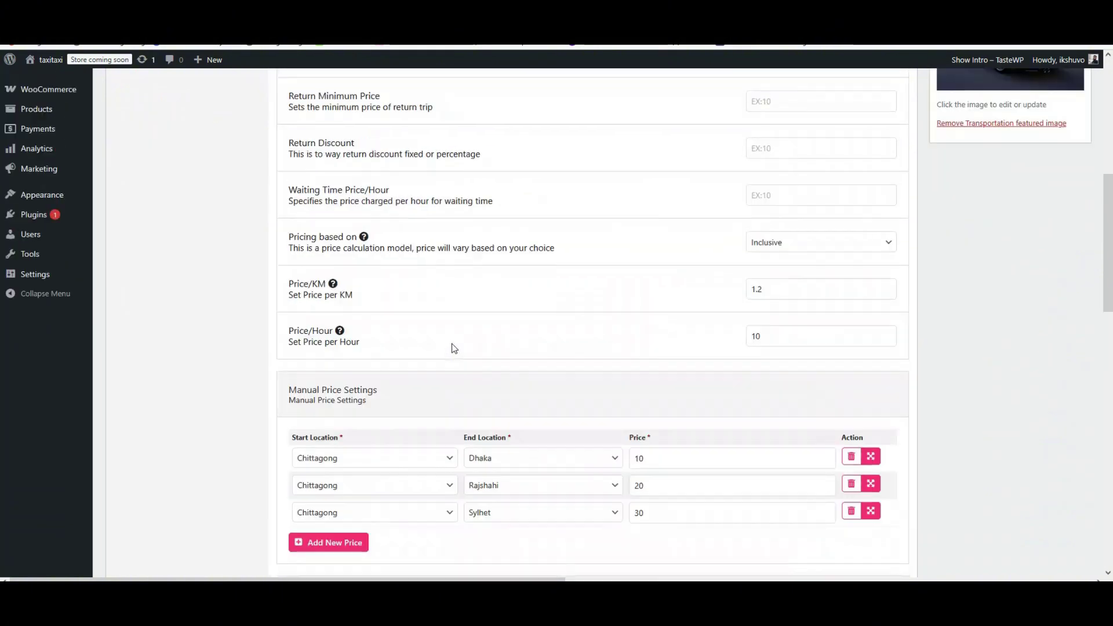
scroll(451, 348, down, 7)
scroll(454, 348, down, 2)
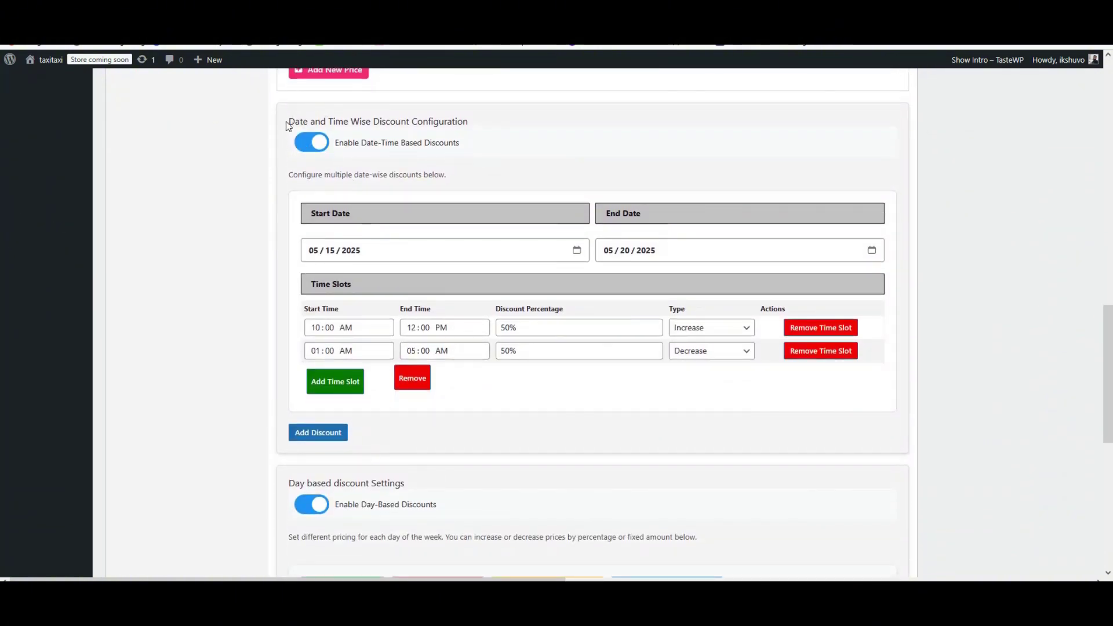
drag(288, 126, 477, 127)
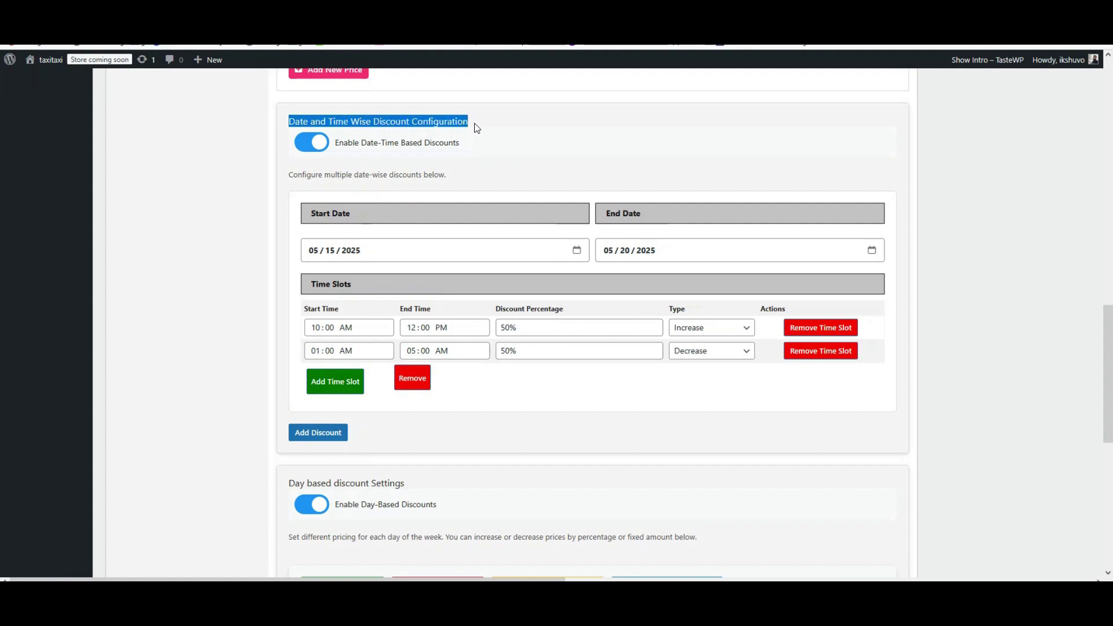
Set Saturday and Sunday to Active in the BMW 5 Series day-based discount settings.
scroll(430, 203, down, 4)
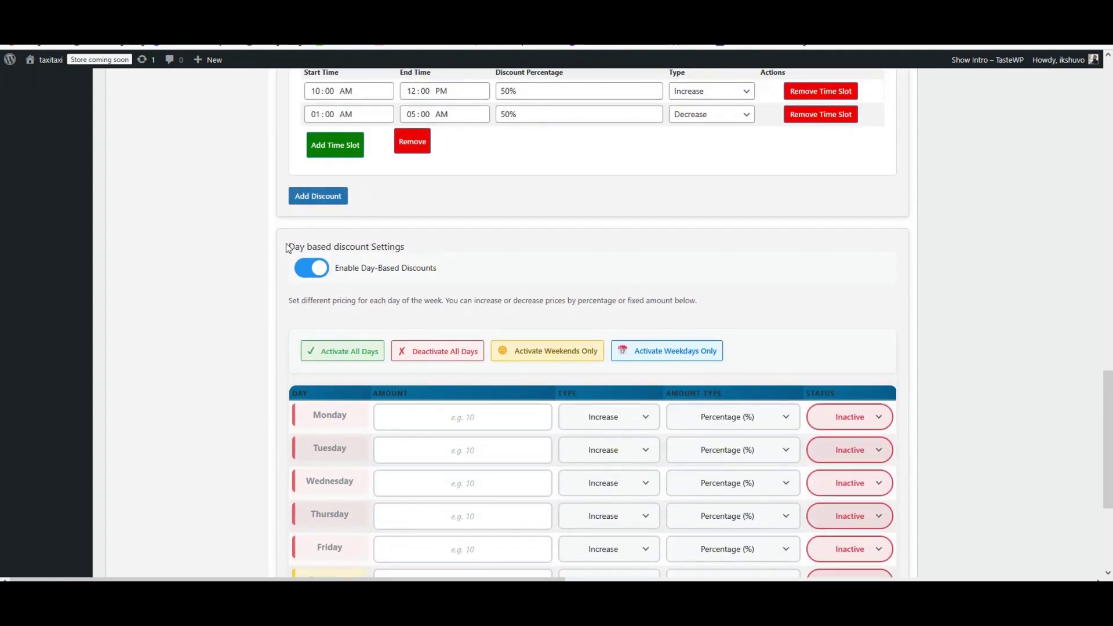
drag(350, 243, 409, 246)
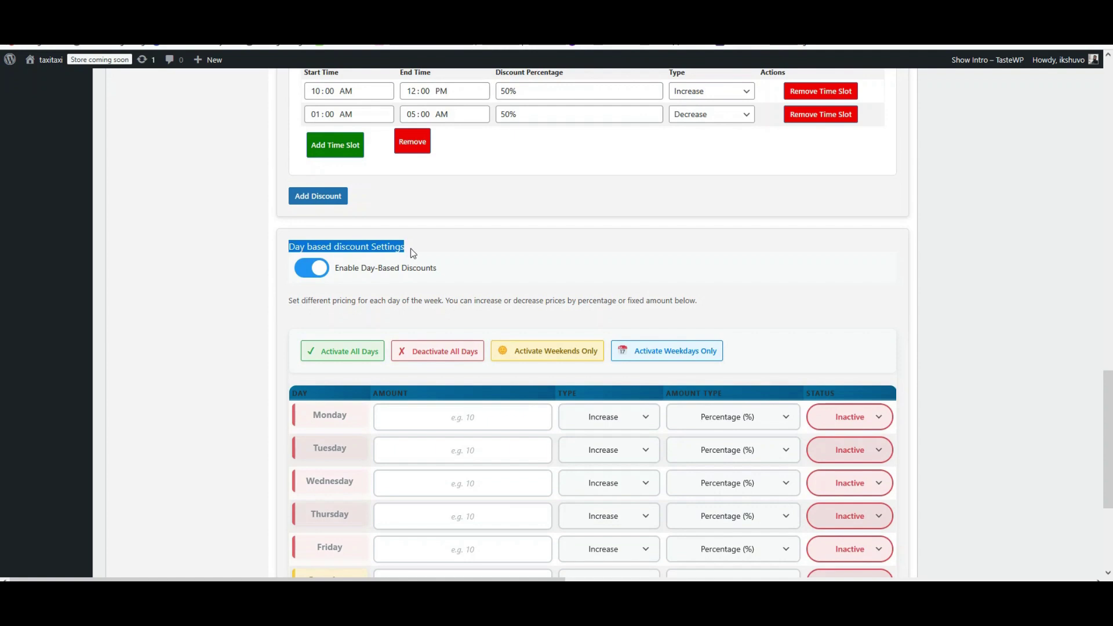
scroll(411, 248, down, 3)
scroll(412, 252, down, 1)
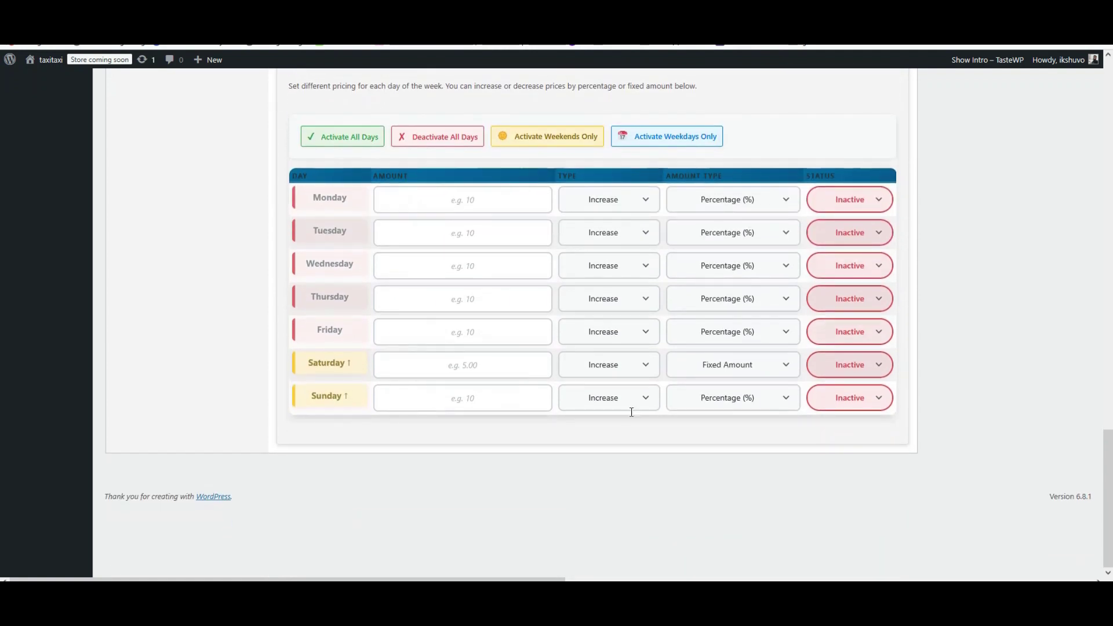
click(877, 370)
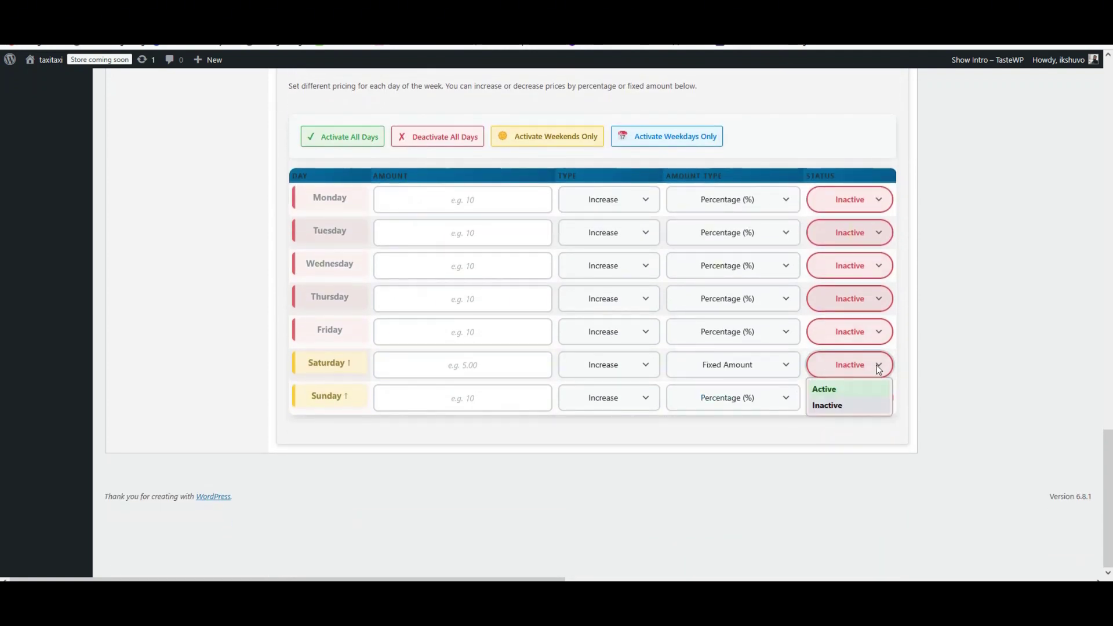
click(837, 389)
click(844, 400)
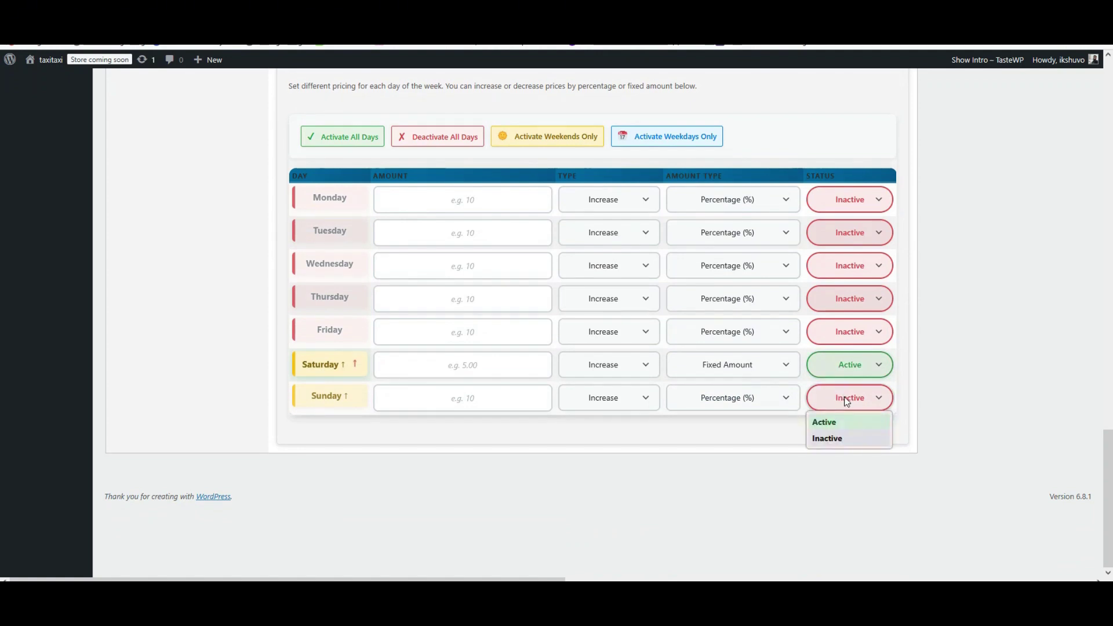
click(833, 426)
Enter 50 as Saturday's increase amount and keep its amount type as Fixed Amount.
click(476, 376)
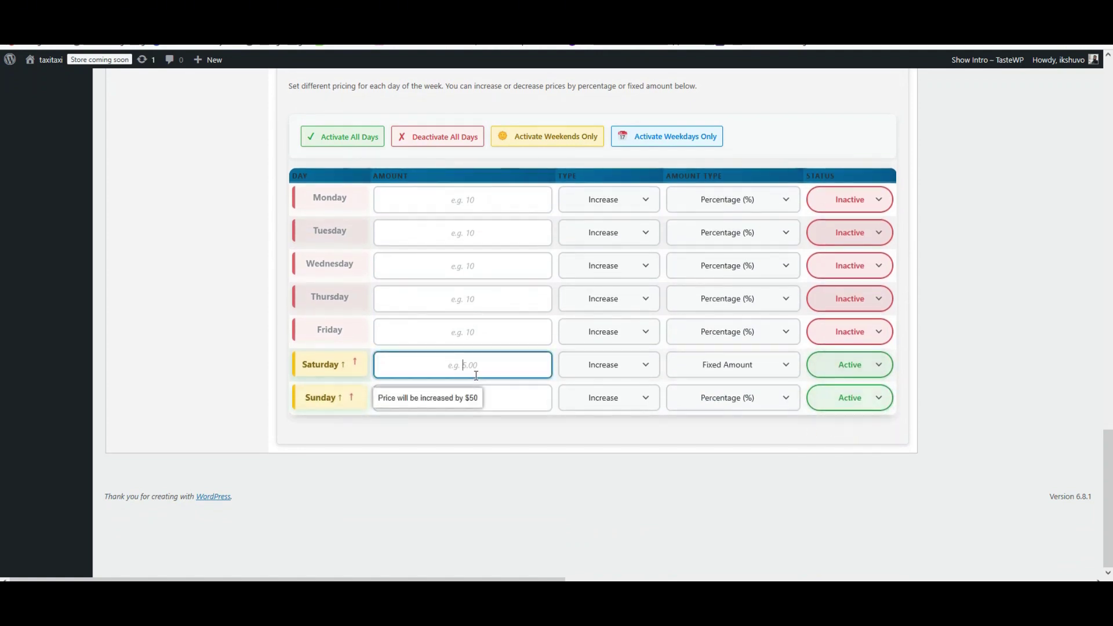
text(50)
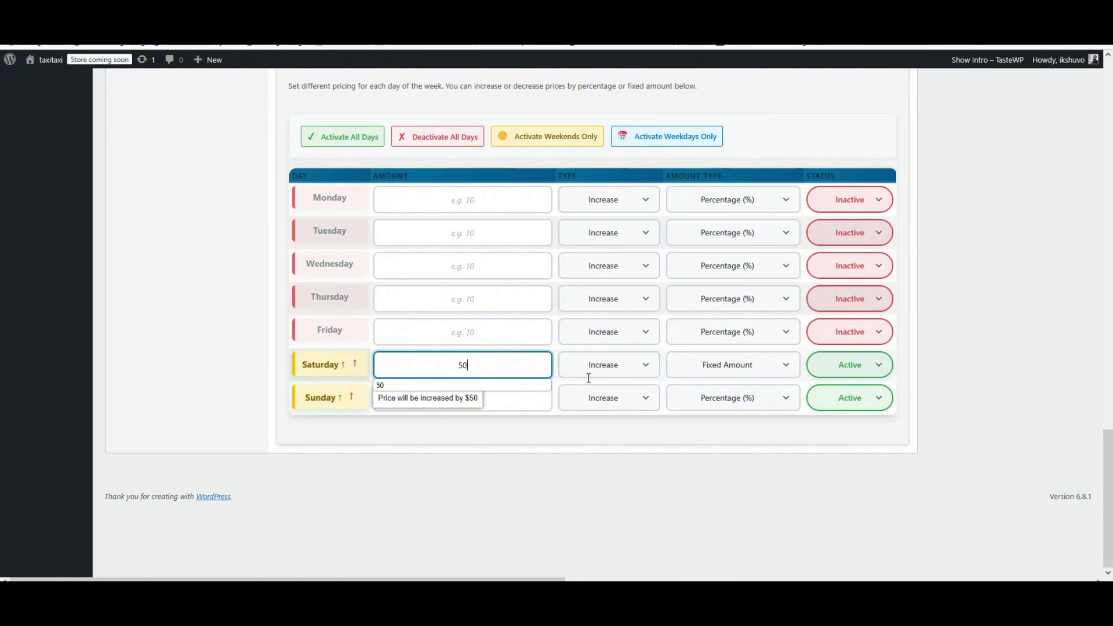
click(698, 370)
click(698, 367)
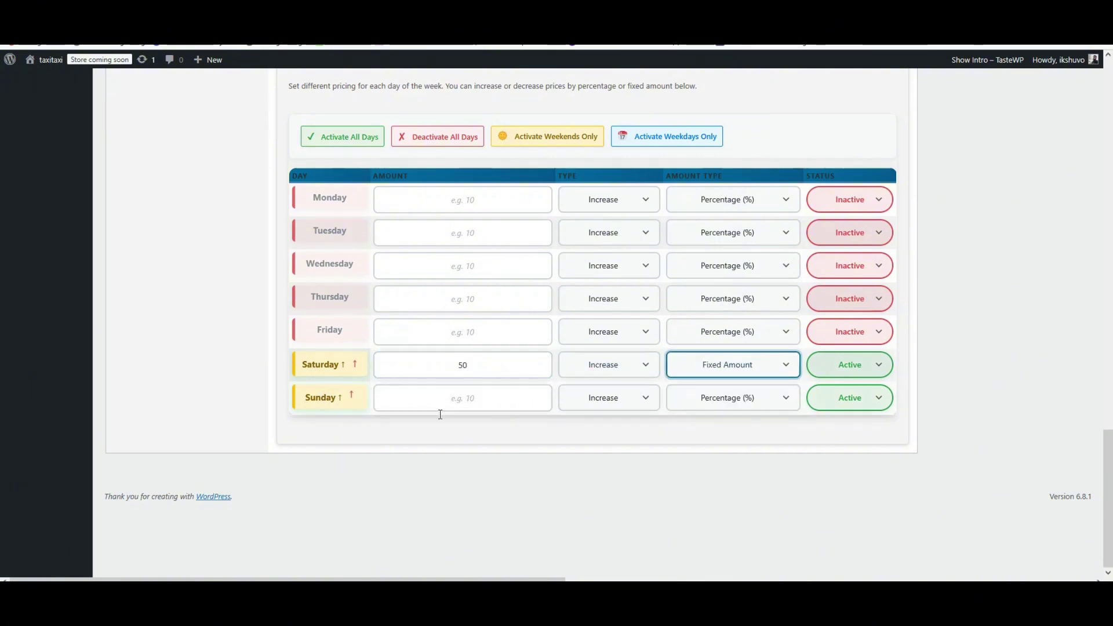
Set Sunday's increase to 100 with the Percentage (%) amount type and update the BMW 5 Series.
click(457, 399)
text(100)
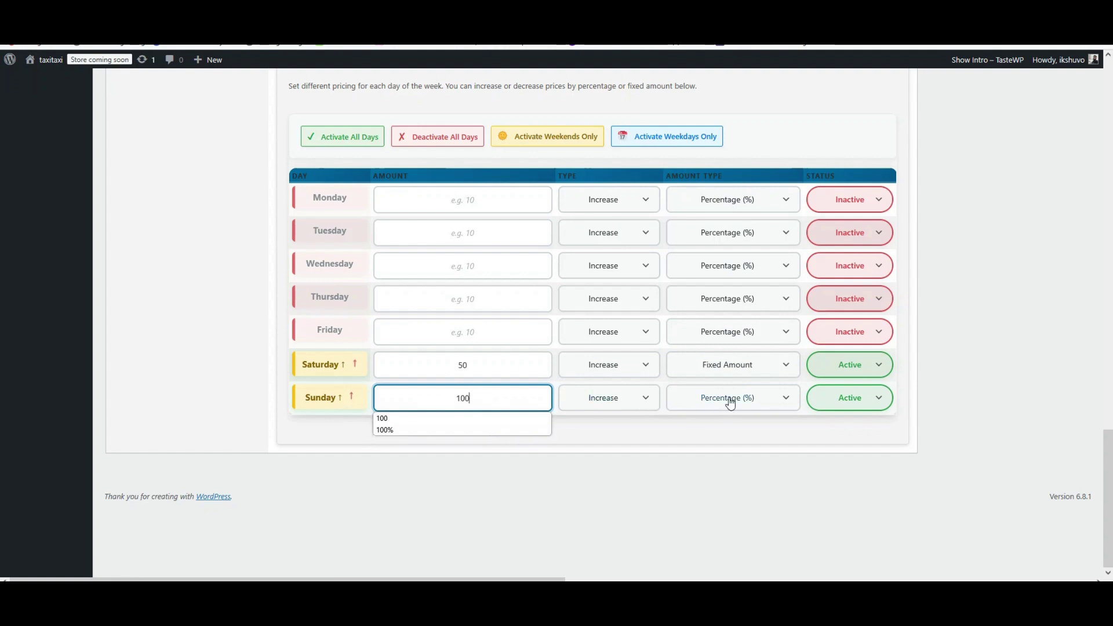
click(704, 408)
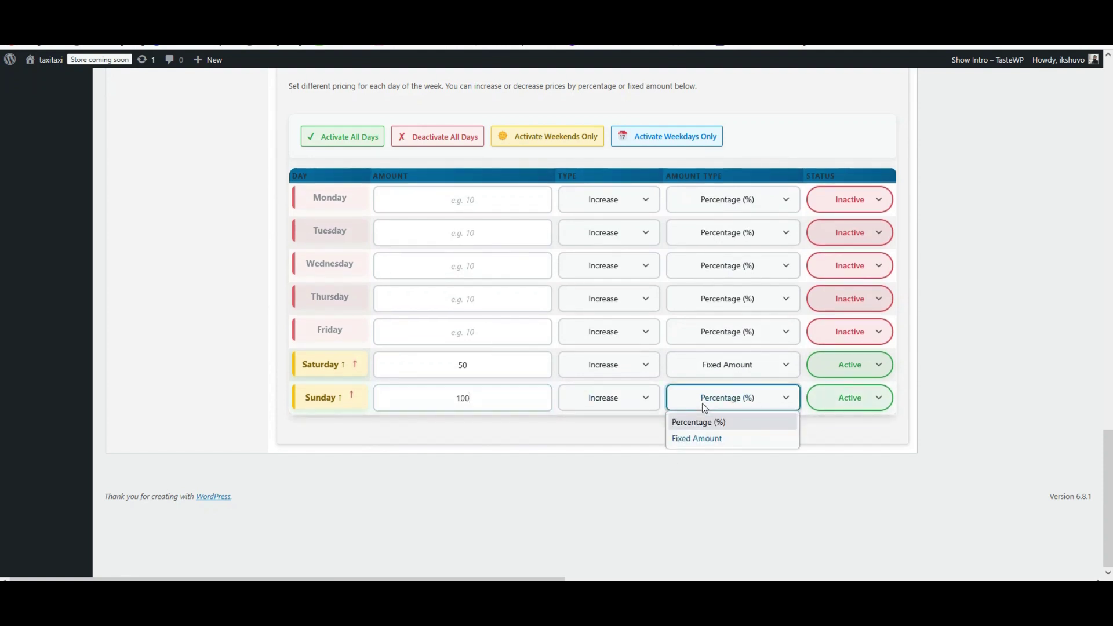
click(691, 422)
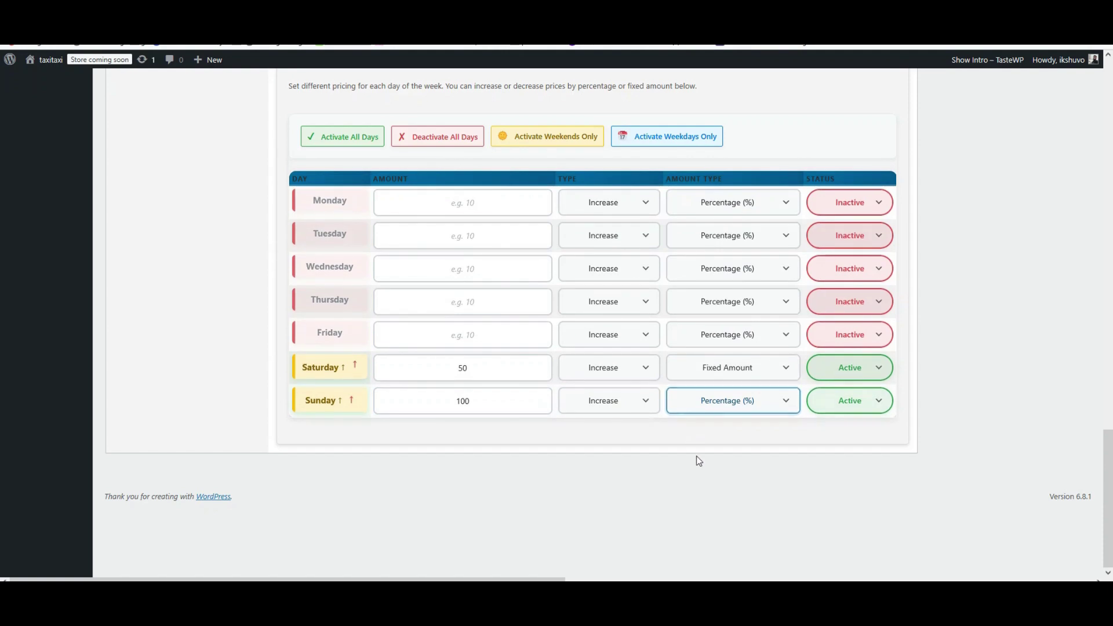
scroll(1021, 349, up, 15)
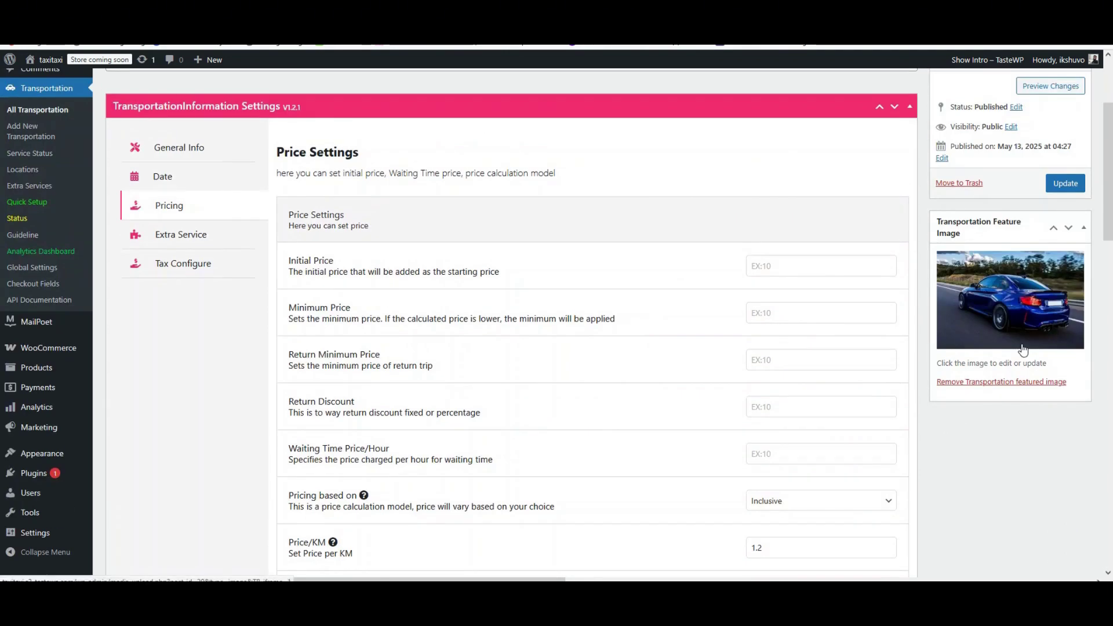
click(1066, 183)
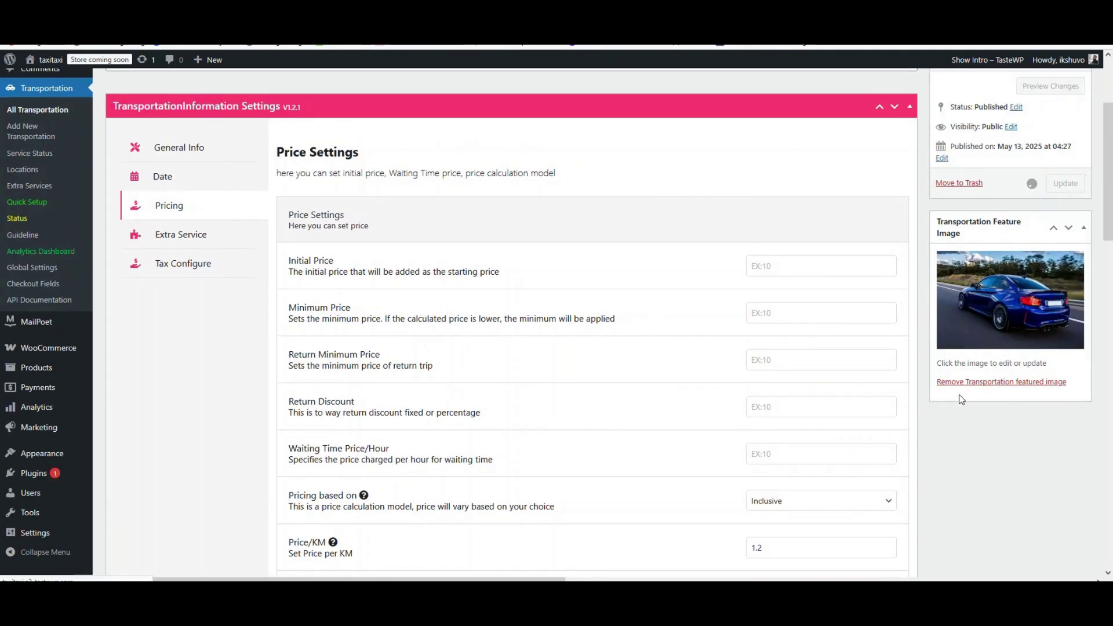
Switch to the booking page and set the pickup to Saturday 17 May 2025 at 1:00 am.
click(763, 41)
click(356, 221)
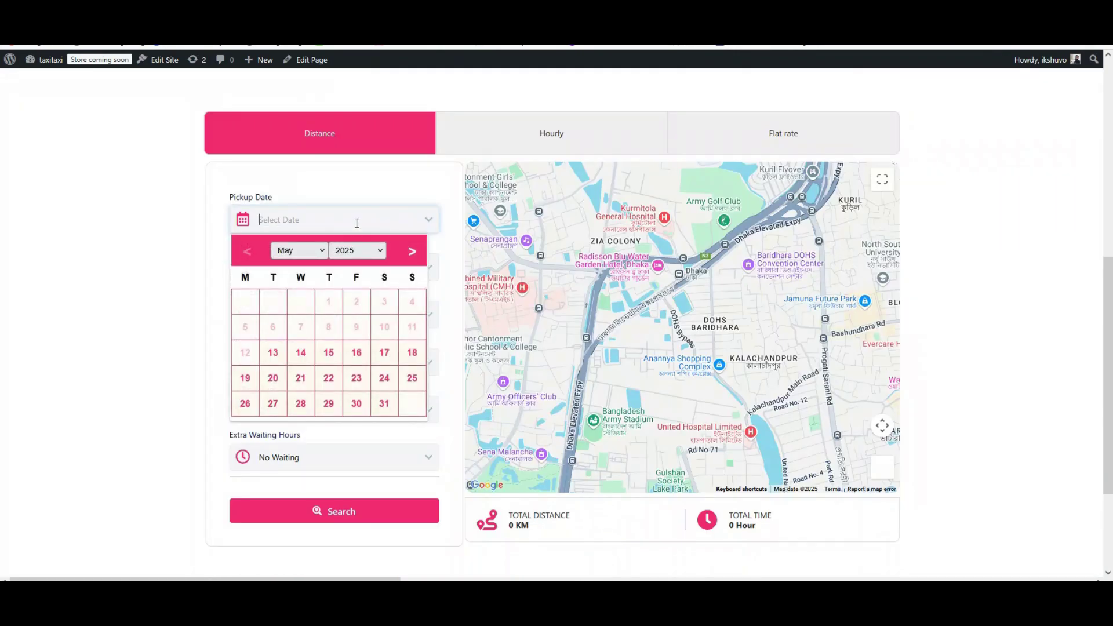
click(384, 352)
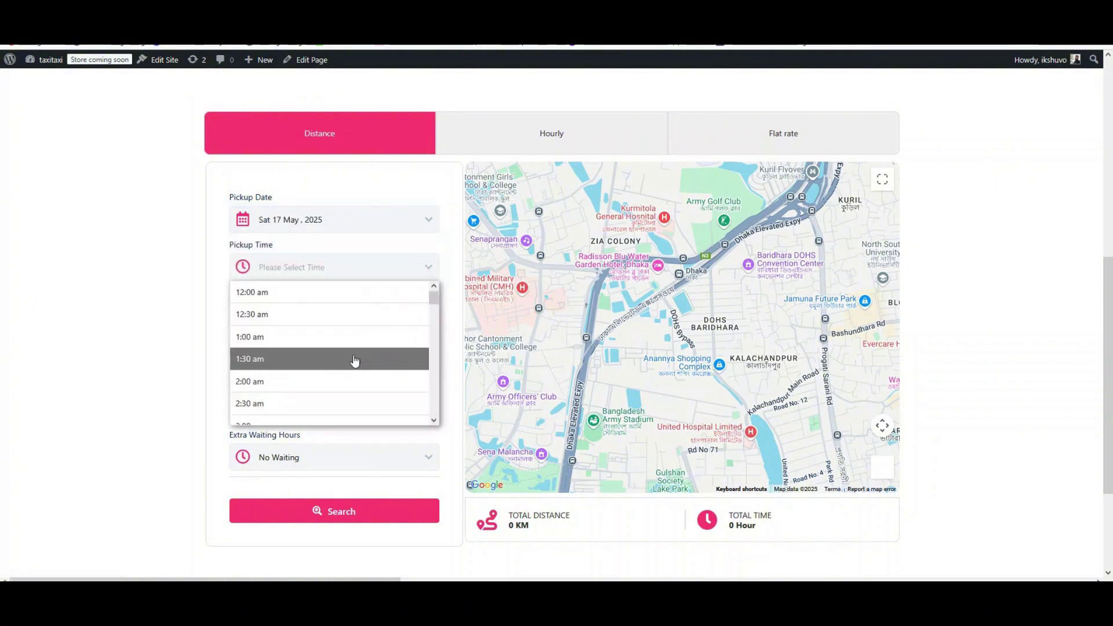
scroll(301, 351, down, 3)
click(271, 327)
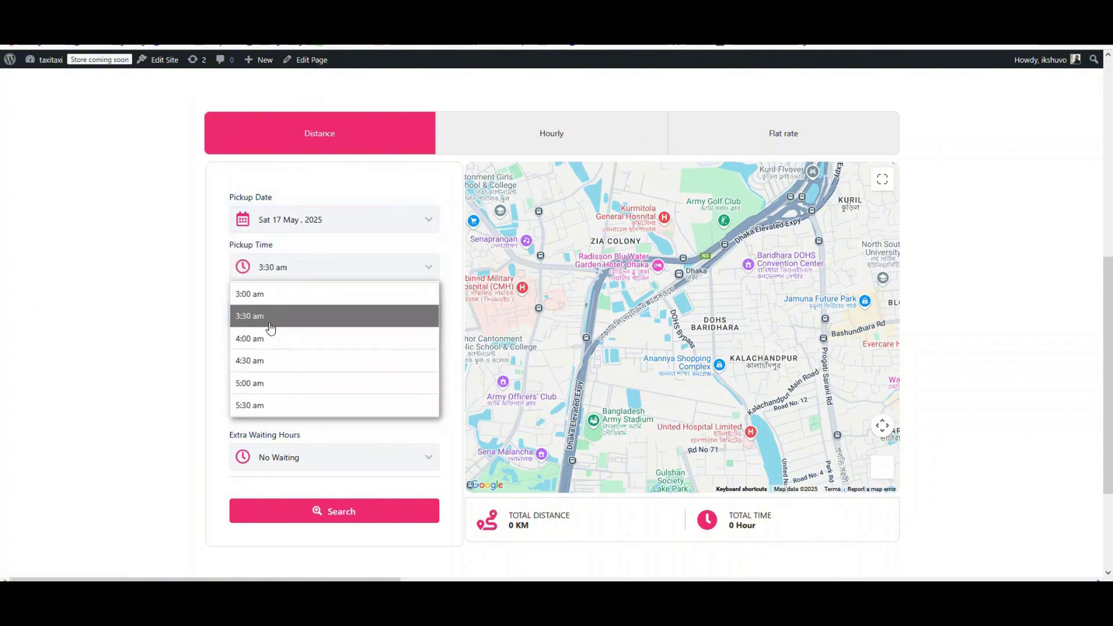
click(285, 269)
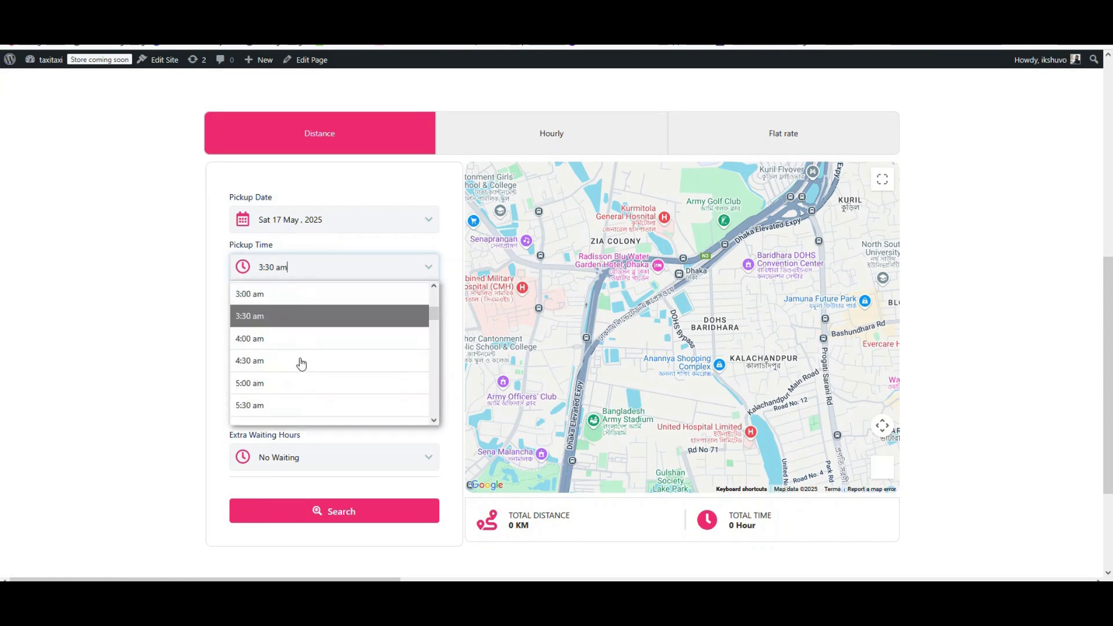
scroll(299, 371, down, 2)
scroll(301, 382, up, 5)
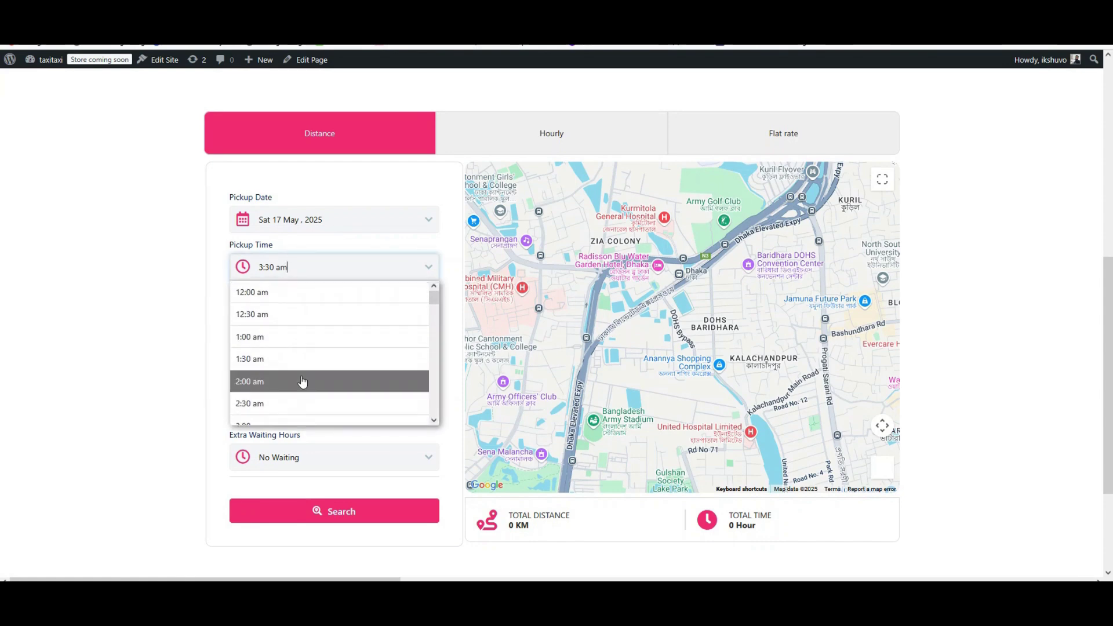
click(271, 340)
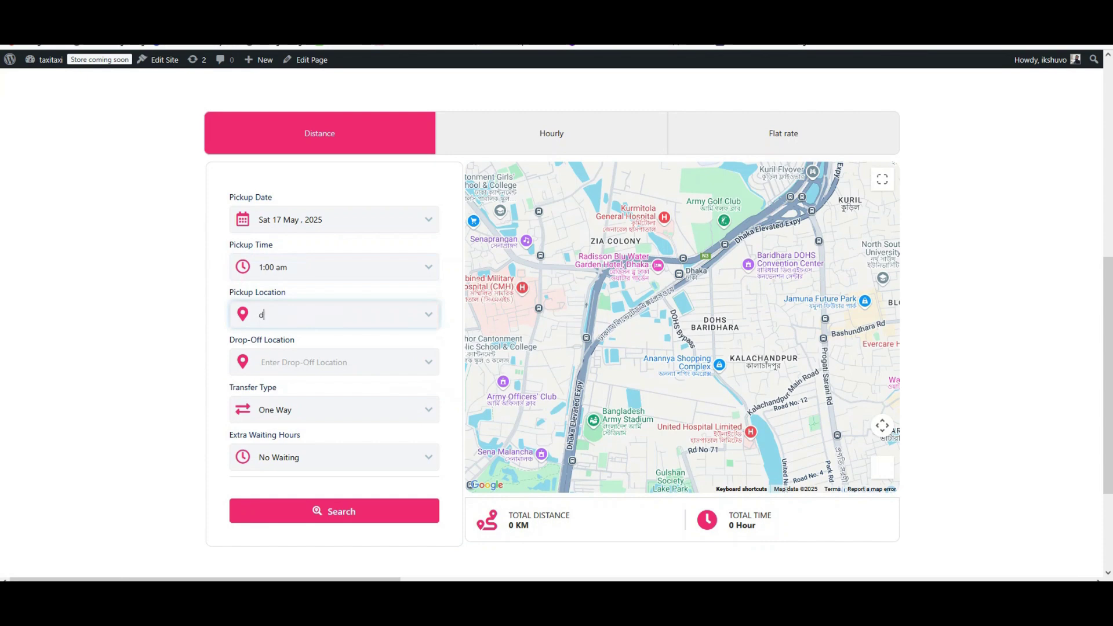
Set the pickup location to Dhaka University and the drop-off to Savar, Bangladesh, and search for vehicles.
click(263, 357)
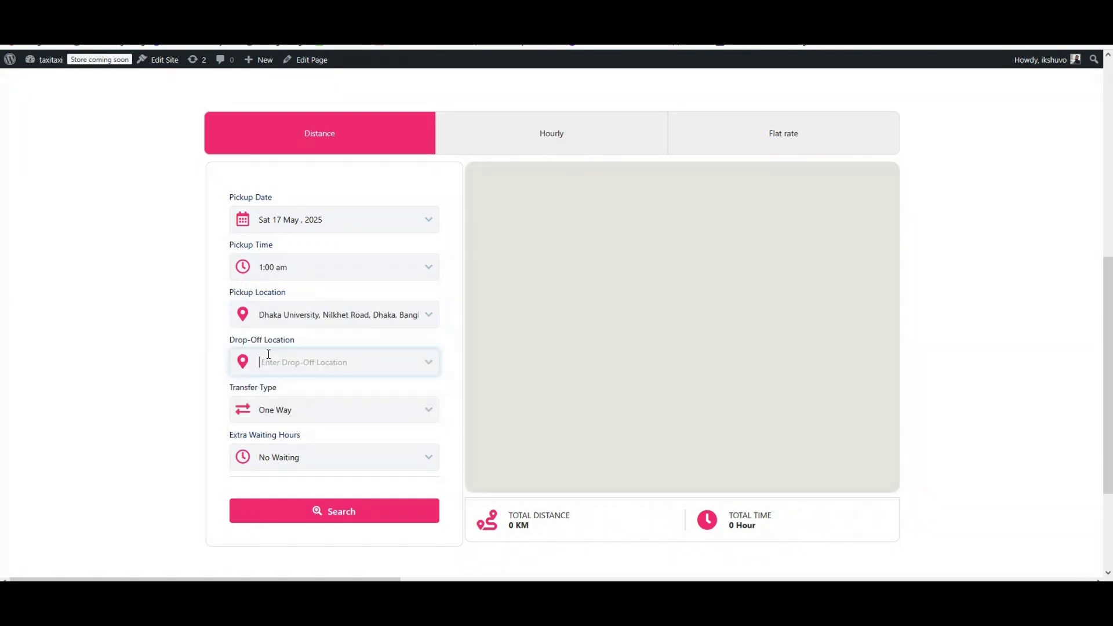
text(Savar)
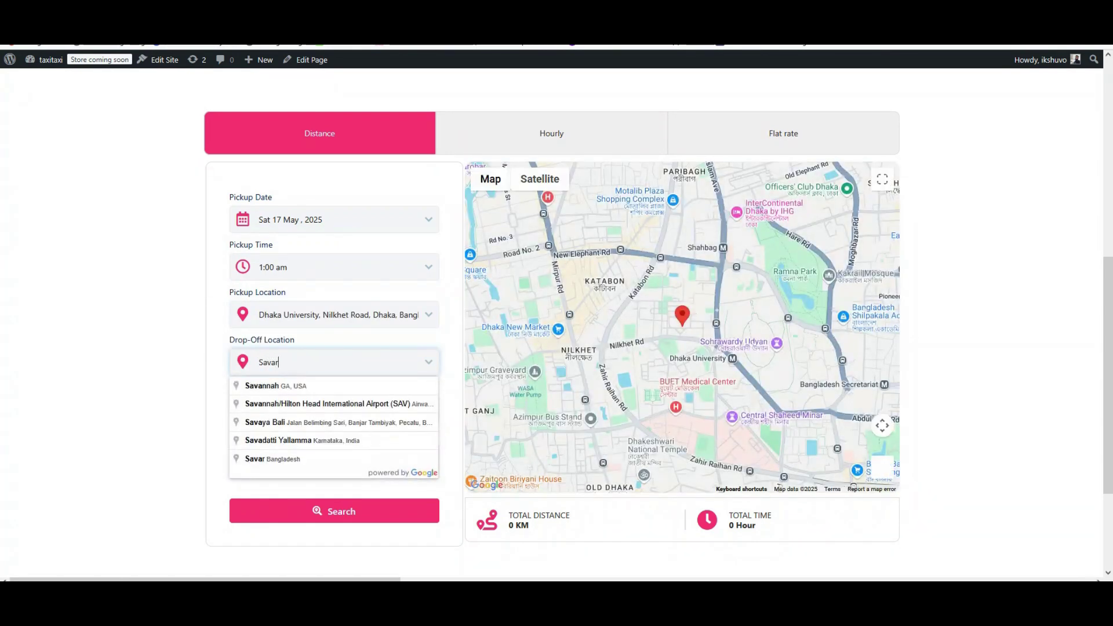
drag(275, 386, 281, 423)
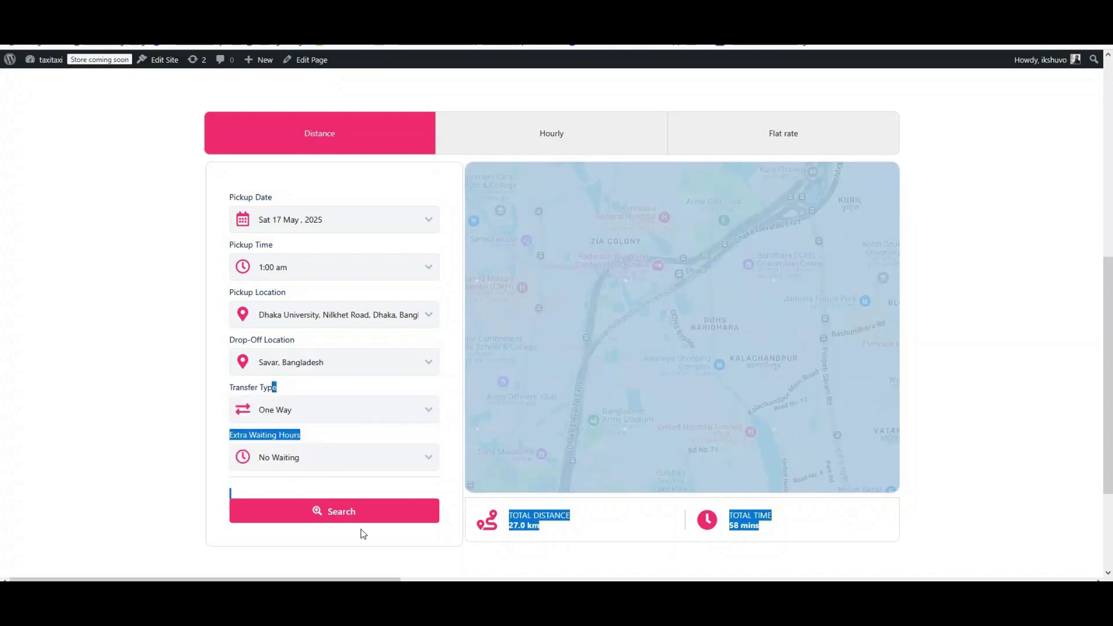
click(339, 514)
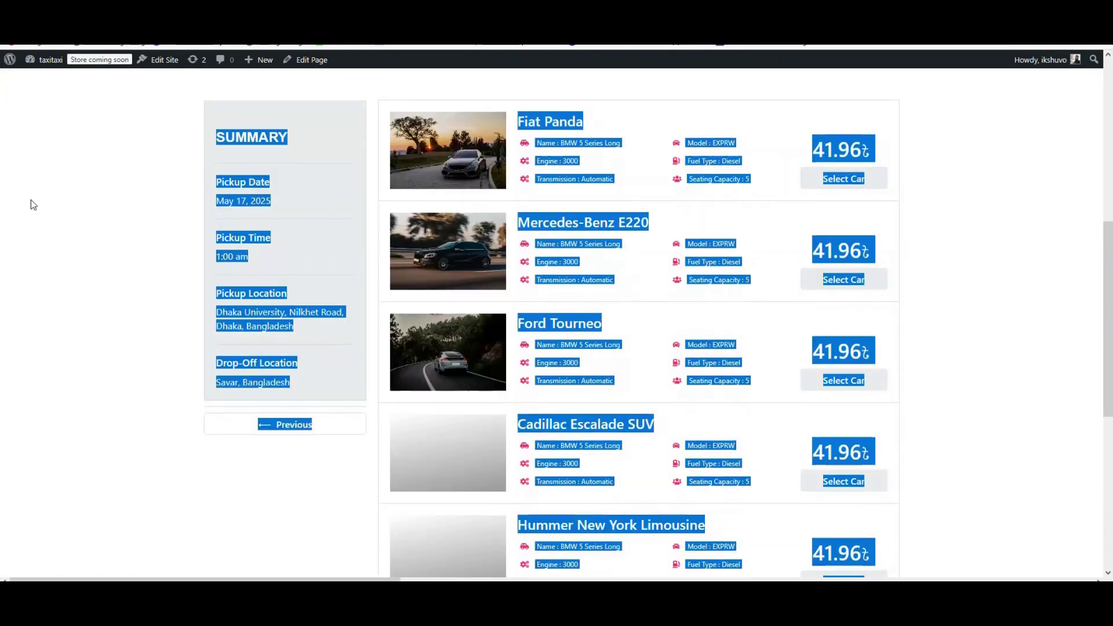
Compare the BMW 5 Series fare with the other vehicles' fares for the Saturday 1:00 am pickup.
click(78, 338)
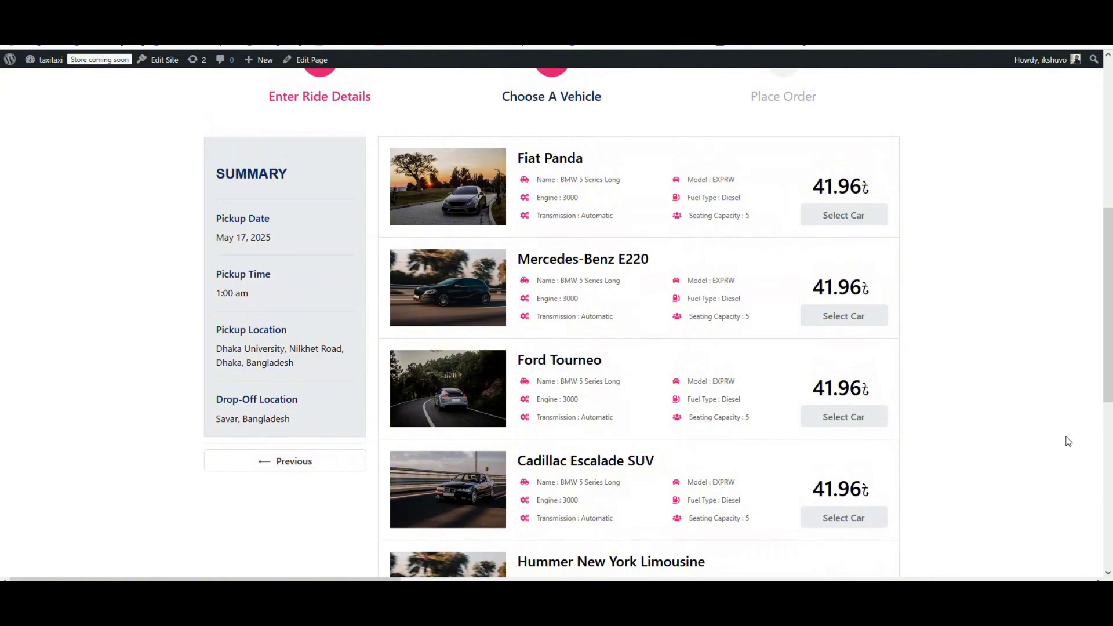
scroll(1030, 431, down, 7)
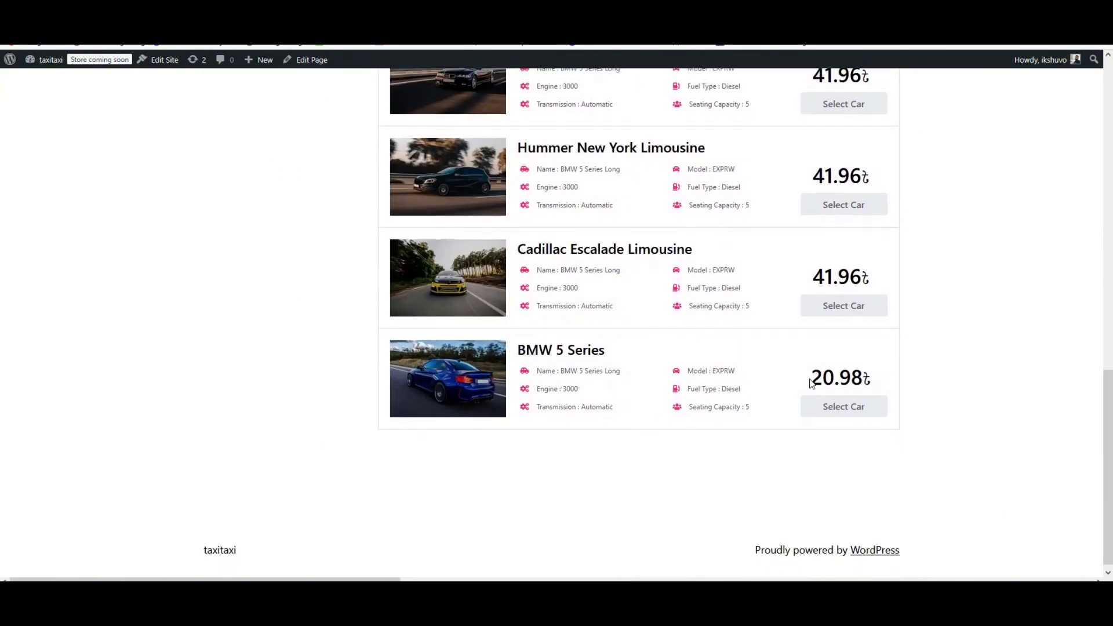
drag(810, 383, 879, 380)
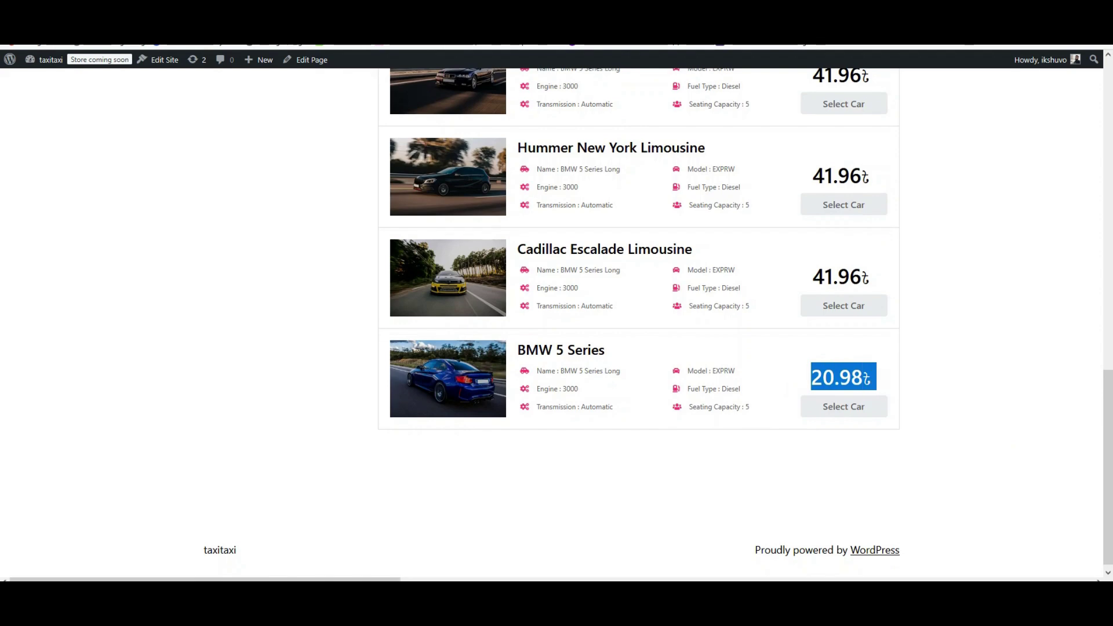
scroll(604, 342, up, 1)
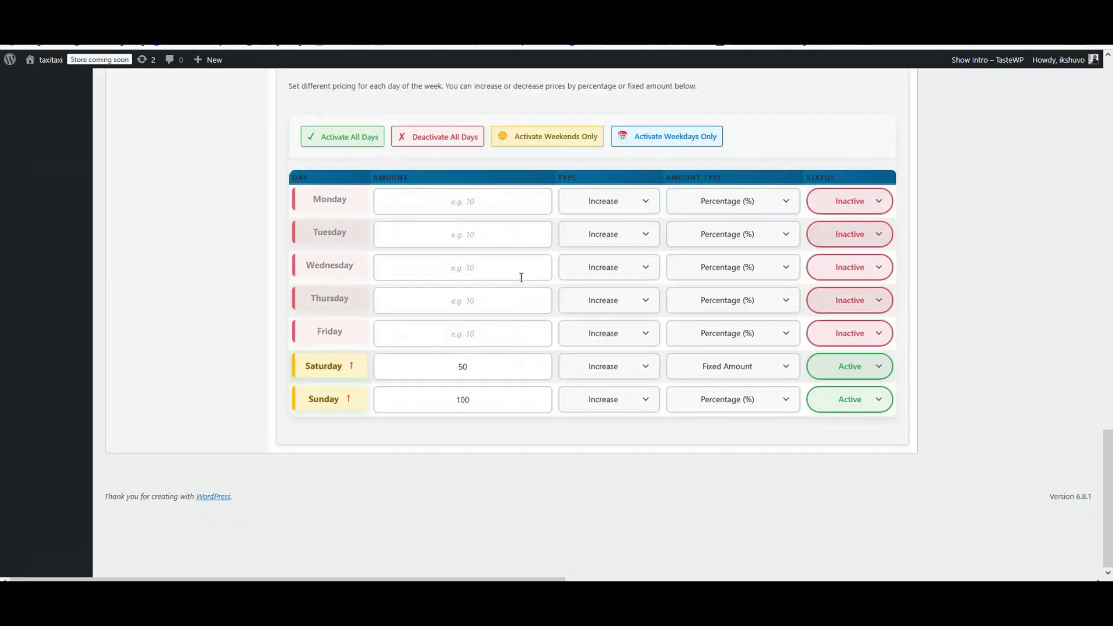
Return to the ride details on the booking page, set the pickup time to 11:00 am, and search for vehicles.
scroll(492, 269, up, 5)
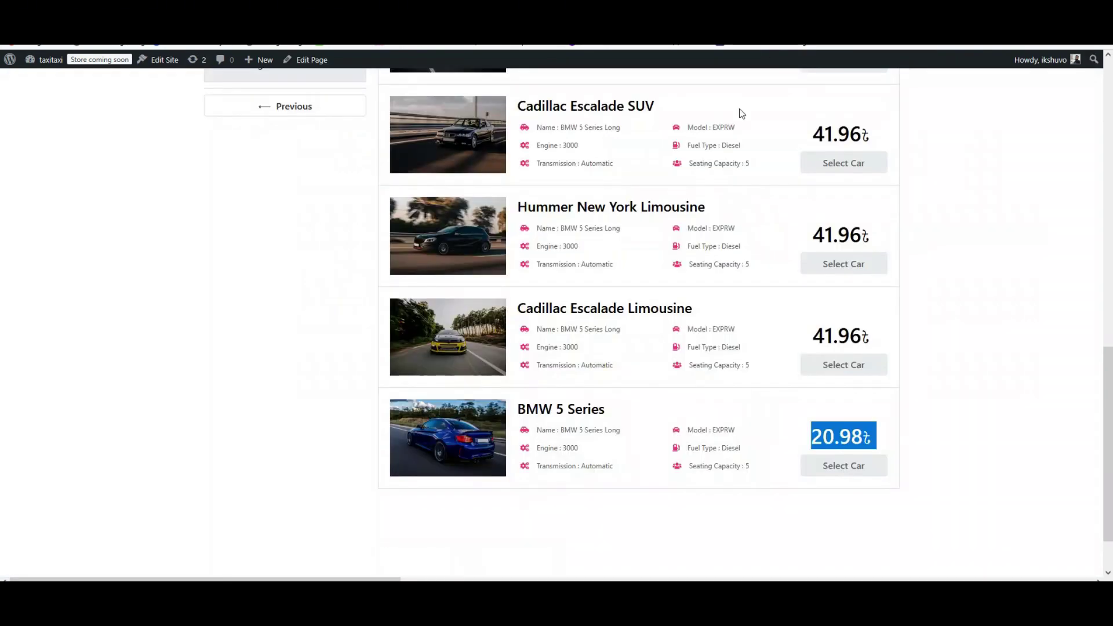
scroll(411, 268, up, 5)
scroll(410, 268, up, 3)
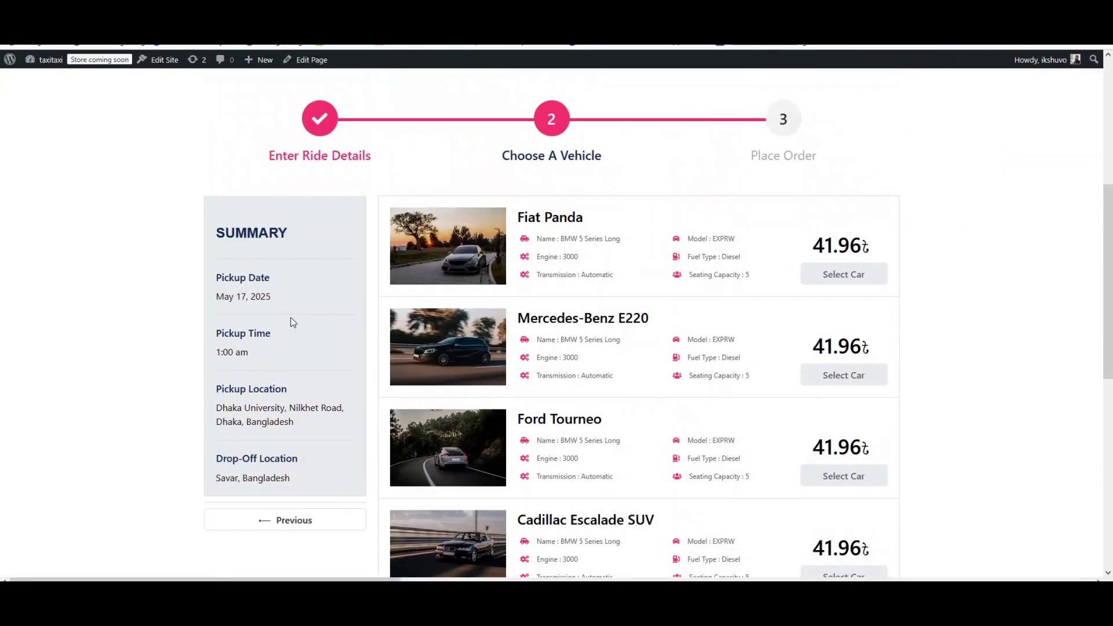
click(248, 518)
scroll(297, 374, down, 2)
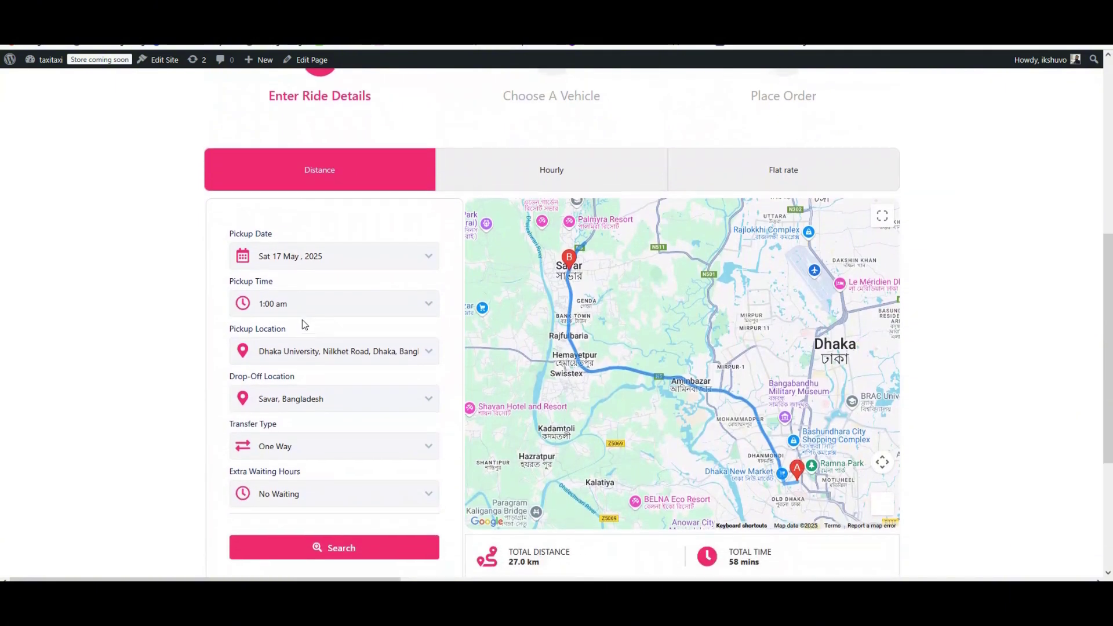
click(303, 294)
scroll(301, 364, down, 3)
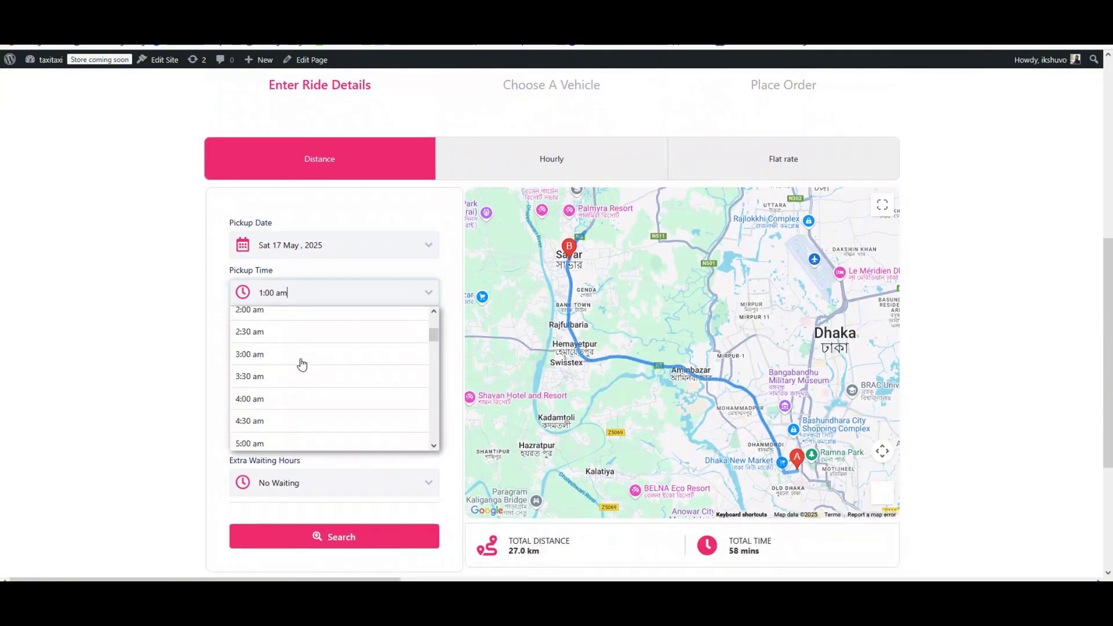
scroll(302, 364, down, 7)
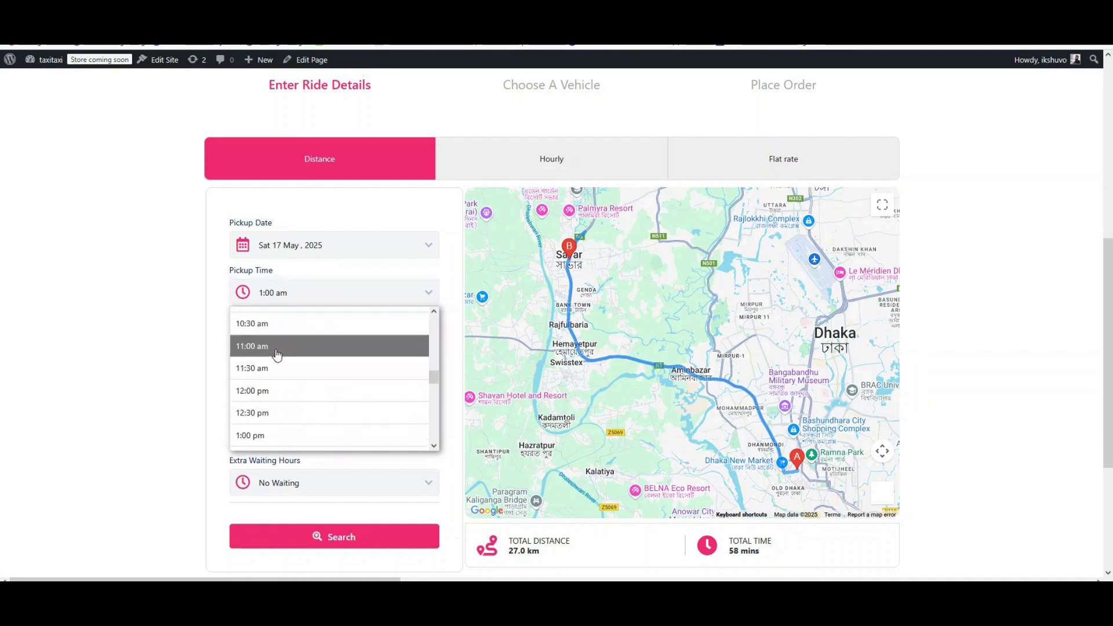
click(275, 352)
click(343, 533)
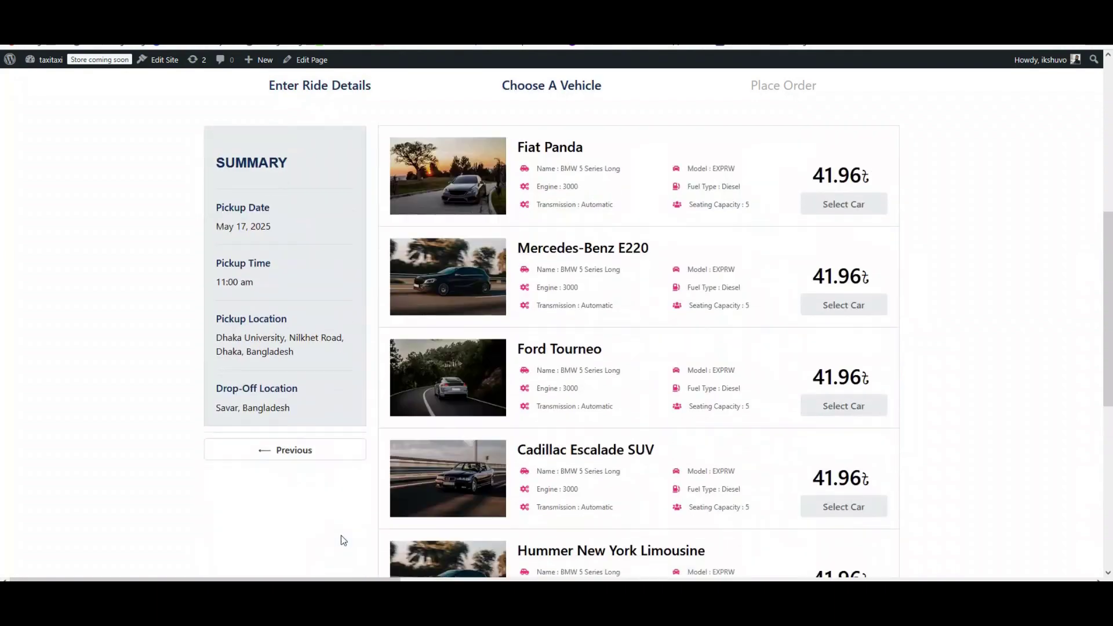
Check the BMW 5 Series fare for the 11:00 am pickup against the vehicle's date range, time slots and Saturday setting.
scroll(316, 518, down, 7)
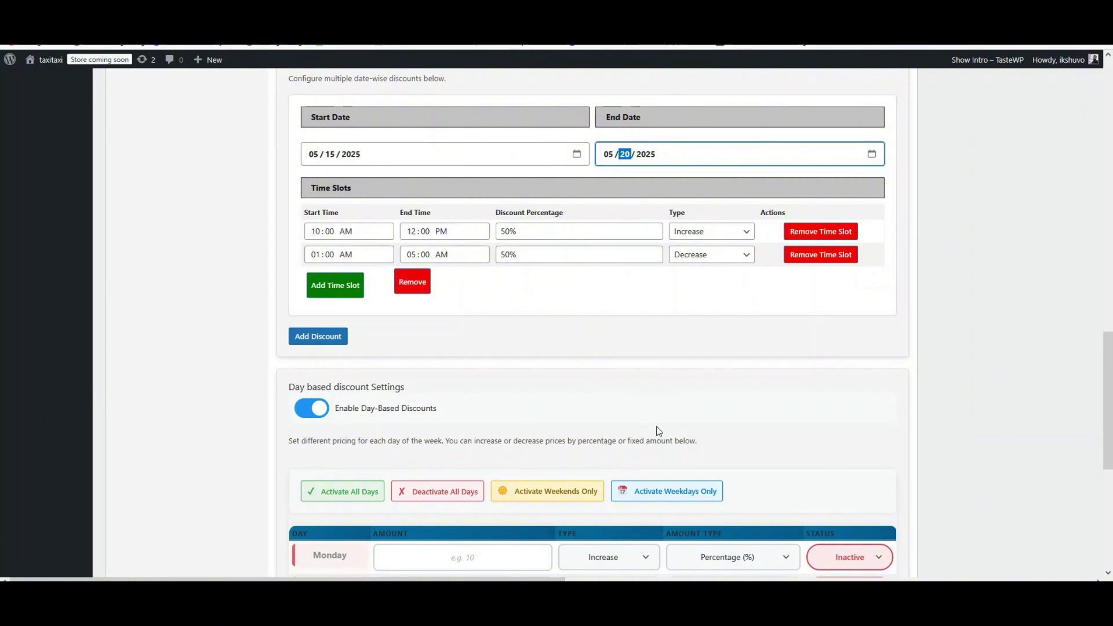
scroll(683, 405, down, 2)
scroll(655, 255, up, 2)
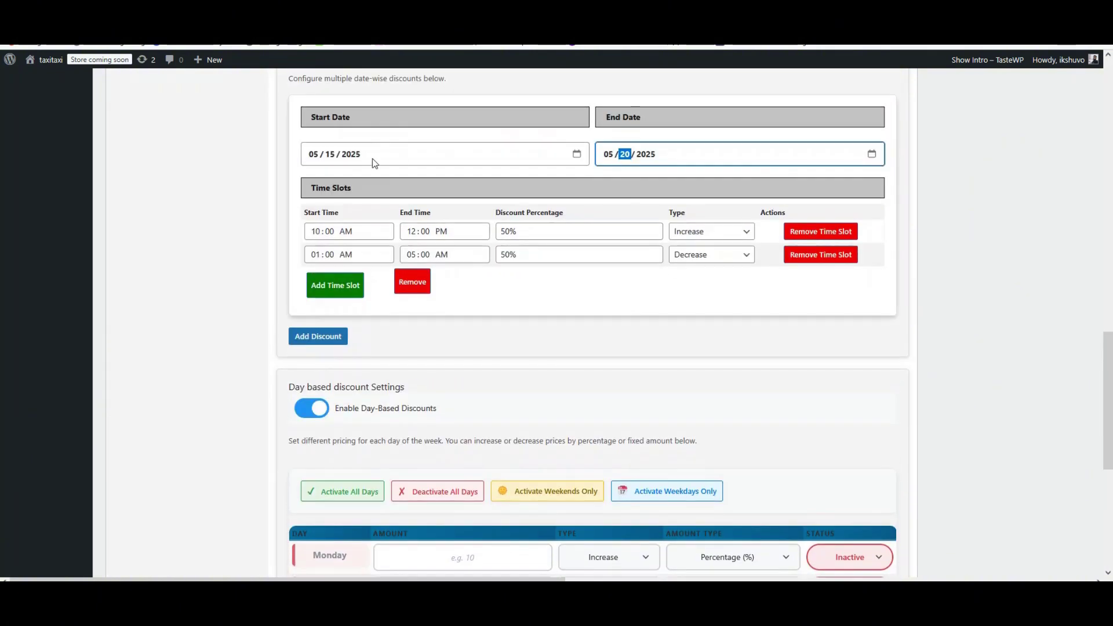
scroll(539, 286, down, 5)
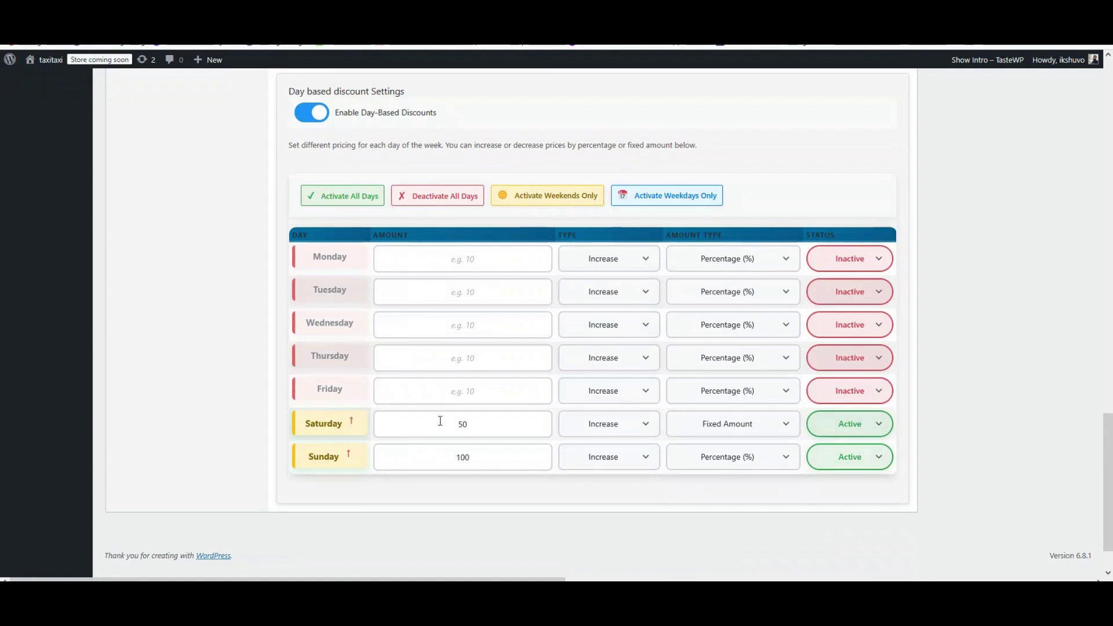
scroll(440, 420, up, 5)
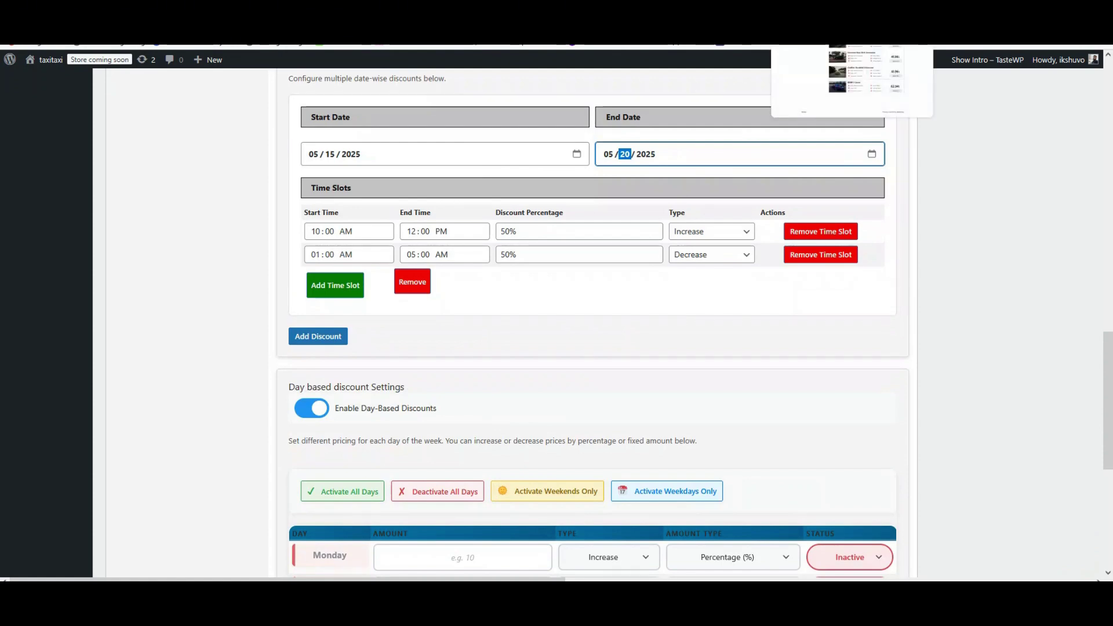
Go back to the booking page's ride details, set the pickup to Saturday 24 May 2025 at 12:30 pm, and search for vehicles.
click(823, 42)
scroll(280, 273, up, 4)
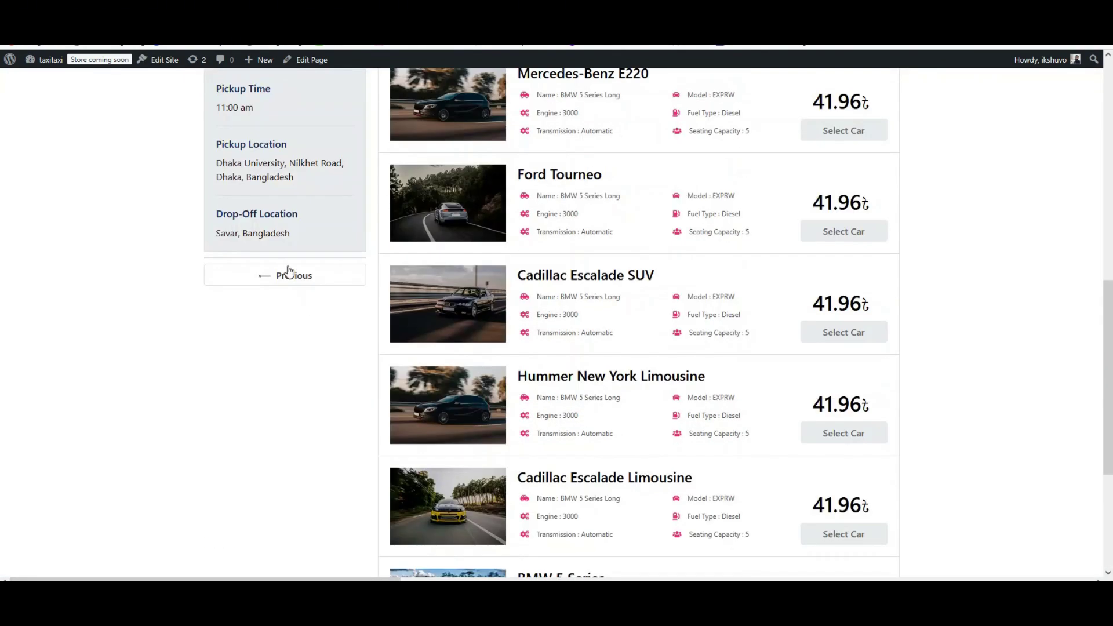
click(280, 273)
scroll(280, 276, up, 4)
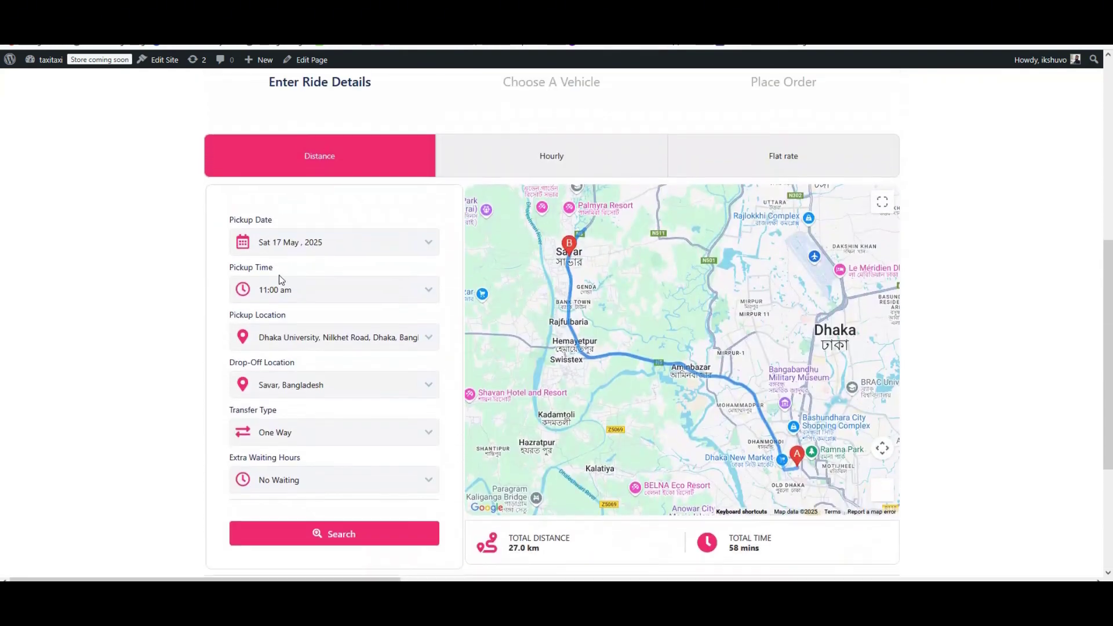
click(308, 250)
click(385, 404)
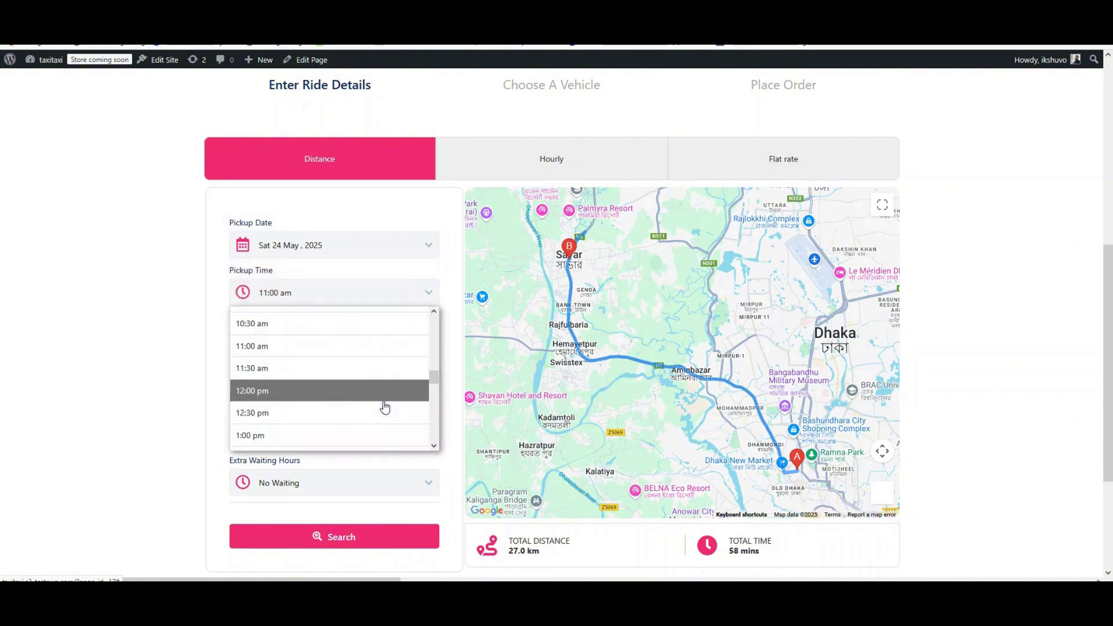
click(280, 421)
click(330, 537)
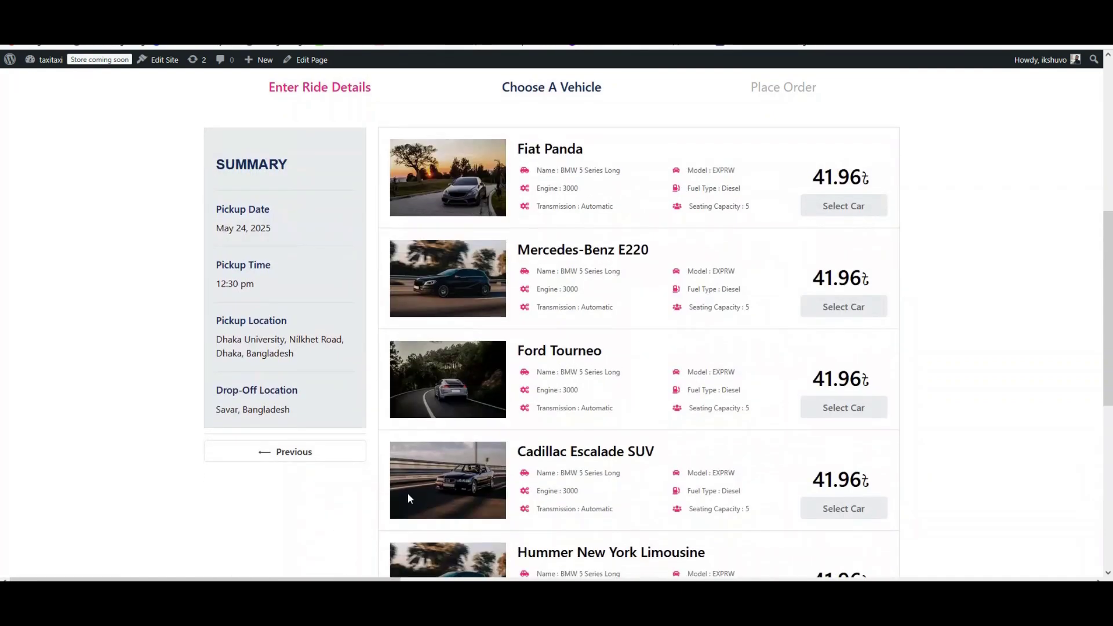
Check the BMW 5 Series fare for the 24 May pickup against the discount date range and Saturday's day-based setting.
scroll(927, 390, down, 7)
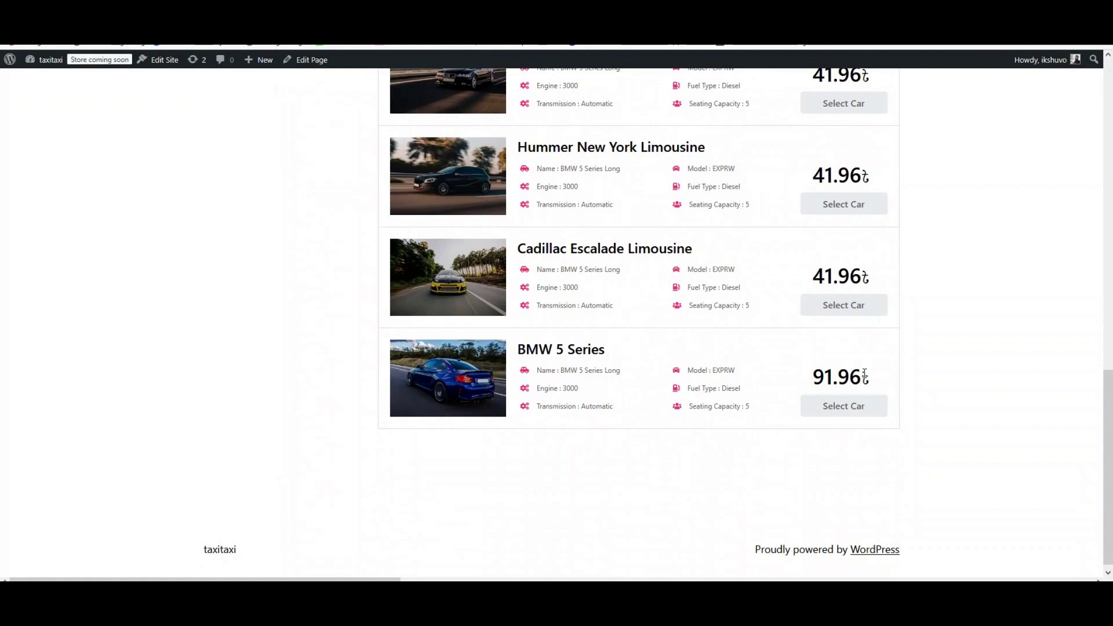
scroll(280, 365, up, 7)
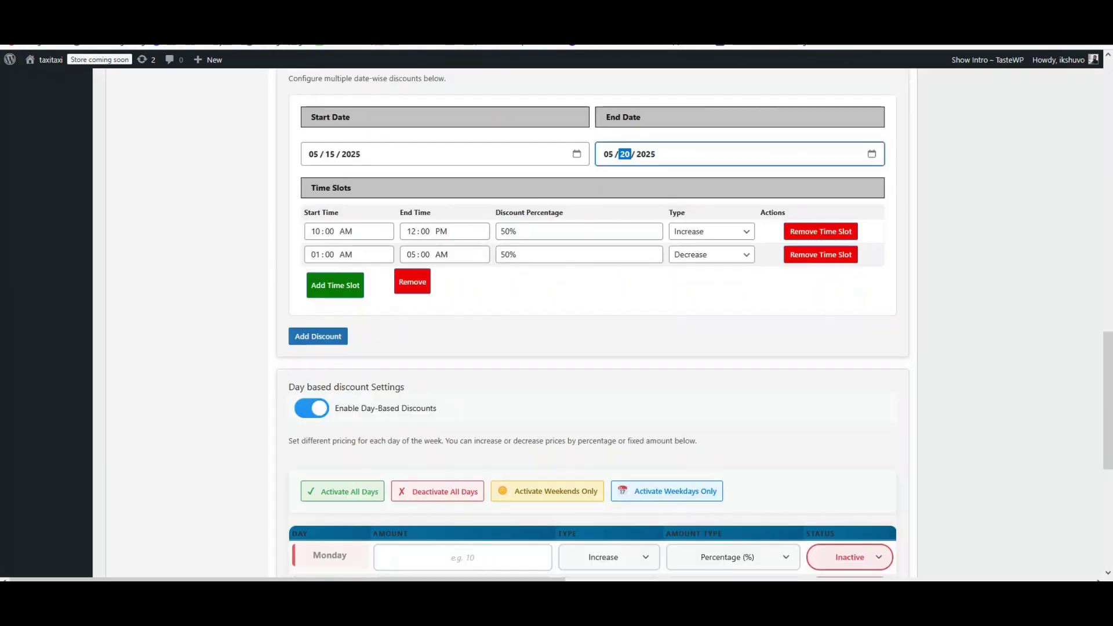
scroll(241, 346, down, 5)
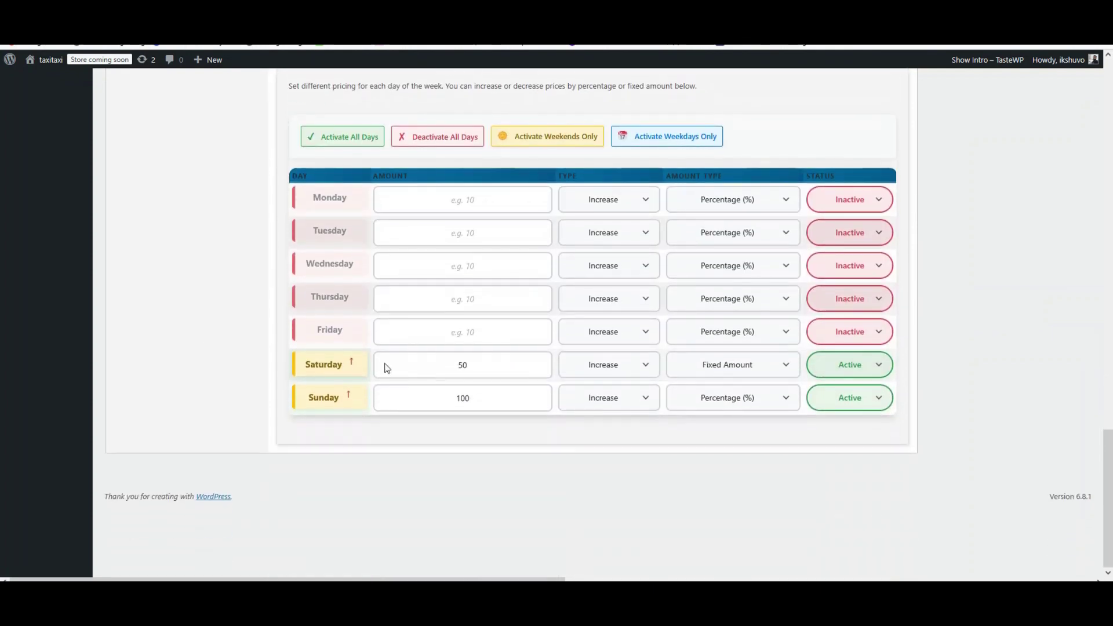
mouse_move(453, 367)
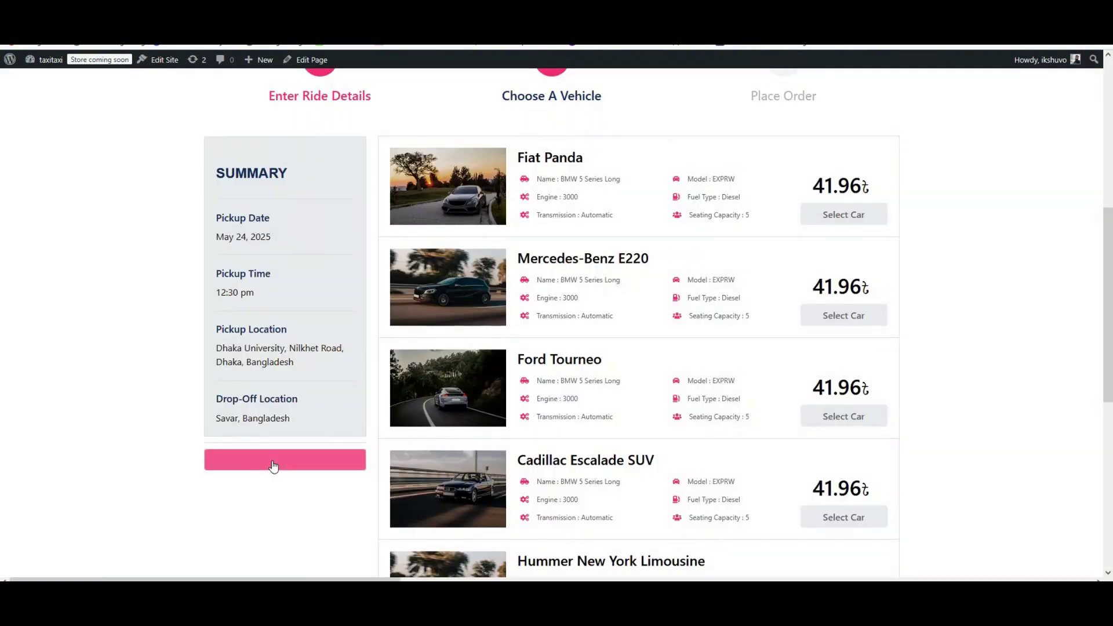
Search for vehicles with pickup on Sunday 25 May 2025 at 11:30 am and compare the BMW 5 Series fare with Sunday's day-based setting.
click(265, 468)
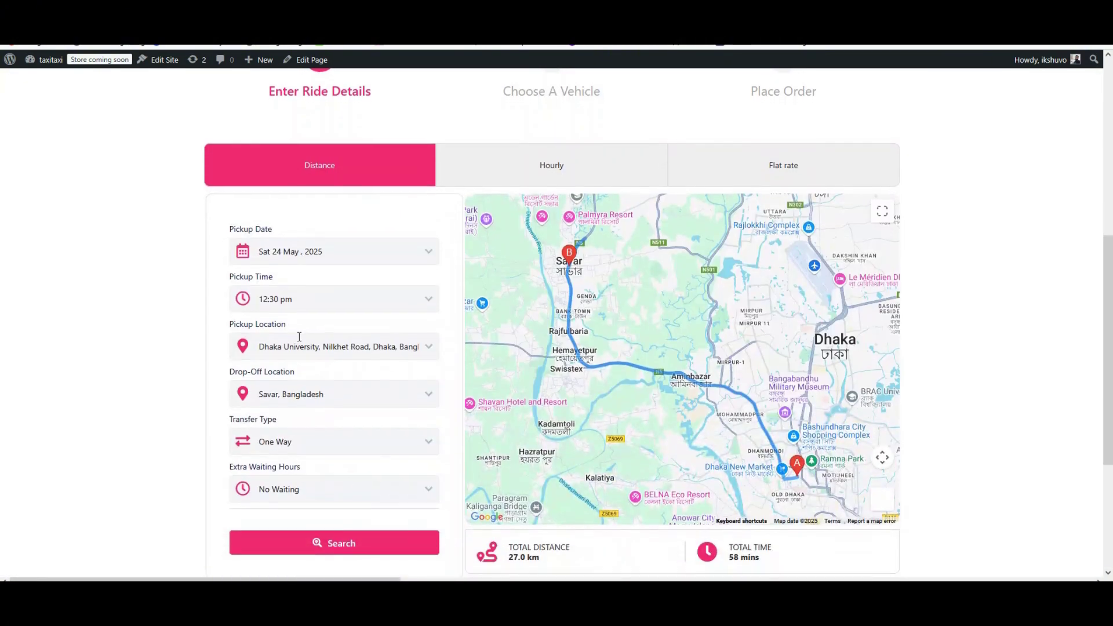
click(317, 203)
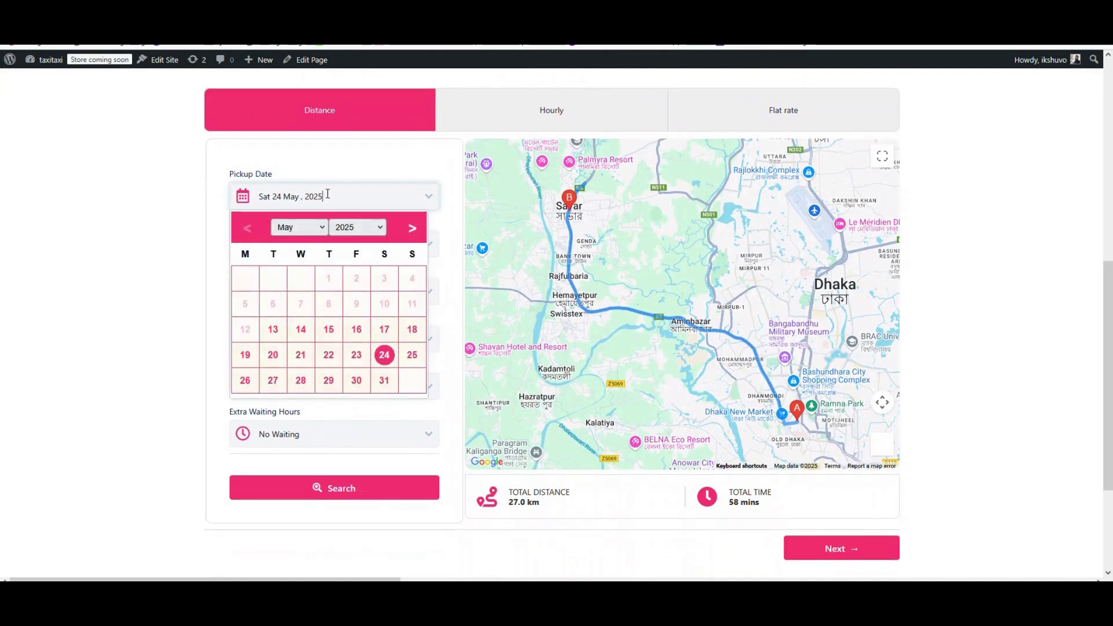
click(412, 354)
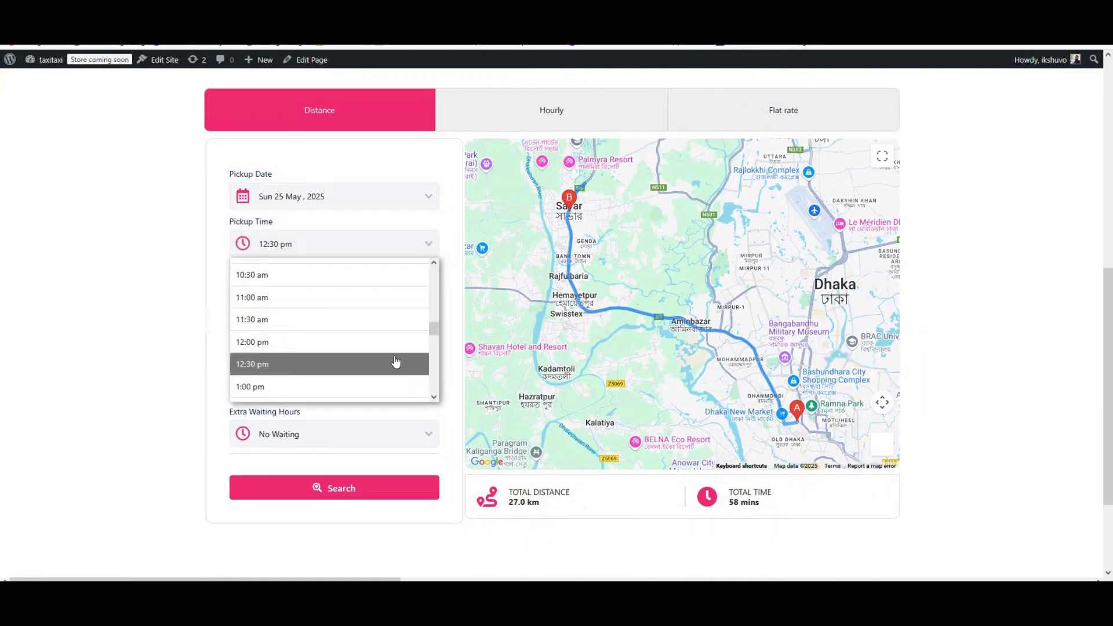
click(338, 319)
click(346, 487)
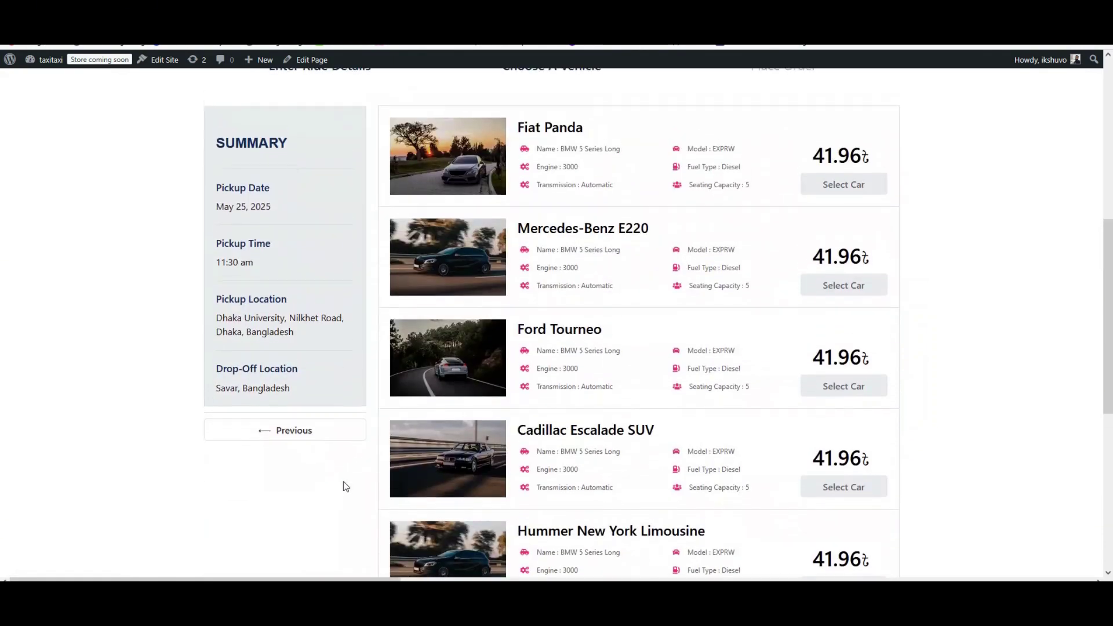
scroll(356, 482, down, 6)
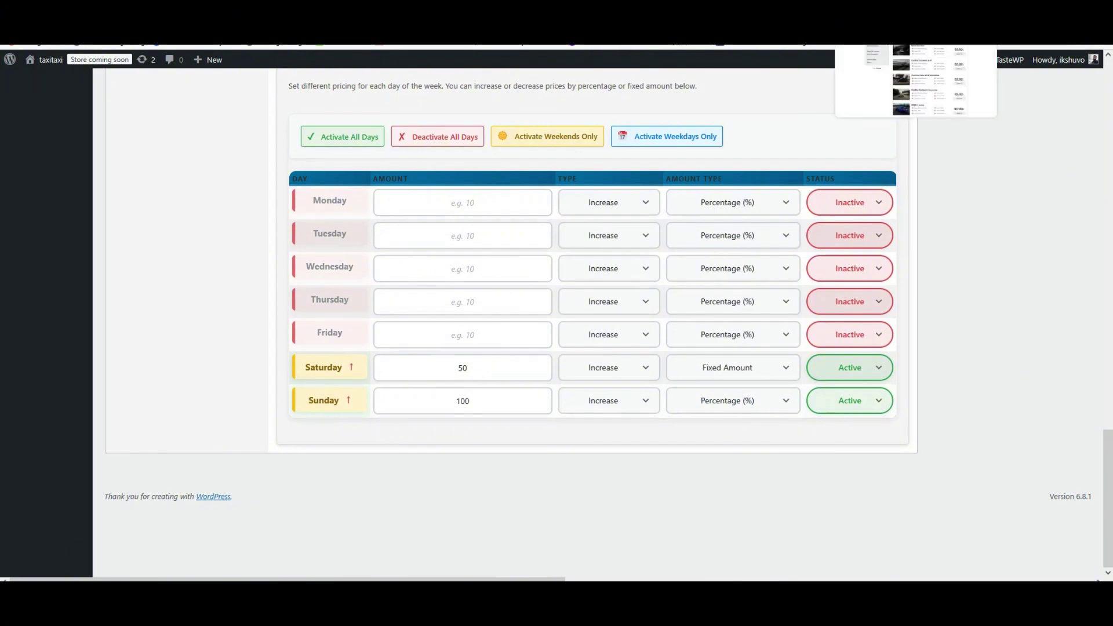
key(ctrl+Tab)
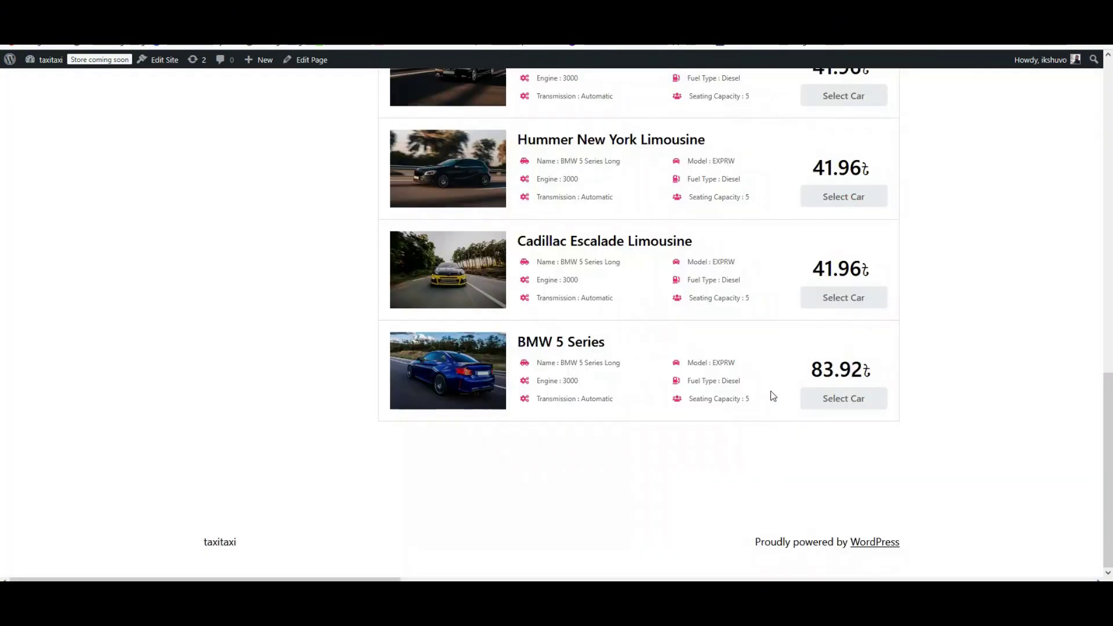